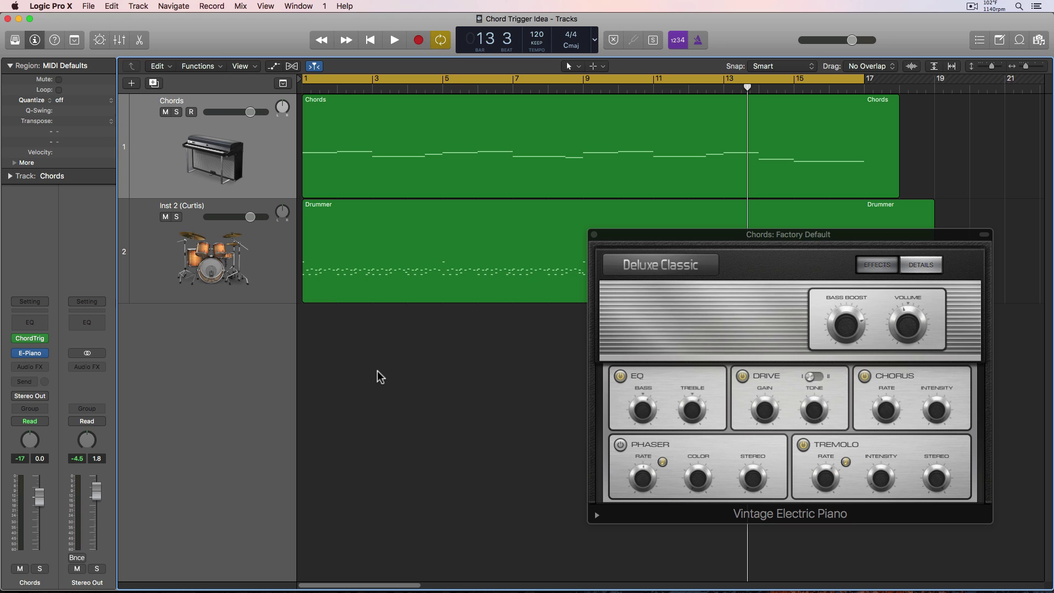
{"action": "left_click", "coordinate": [250, 173]}
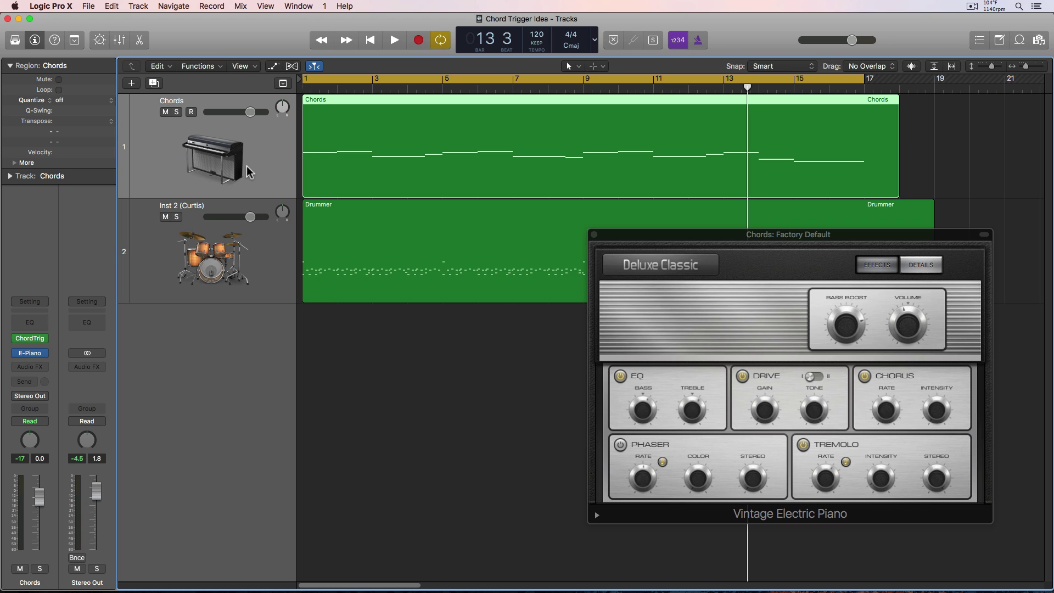
{"action": "left_click", "coordinate": [31, 339]}
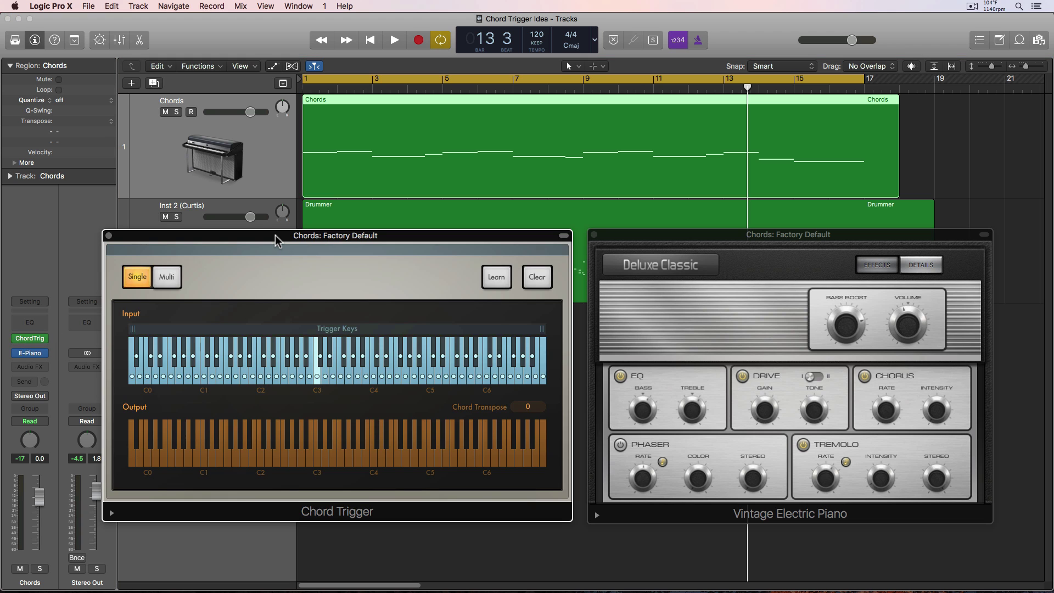
{"action": "key", "text": "space"}
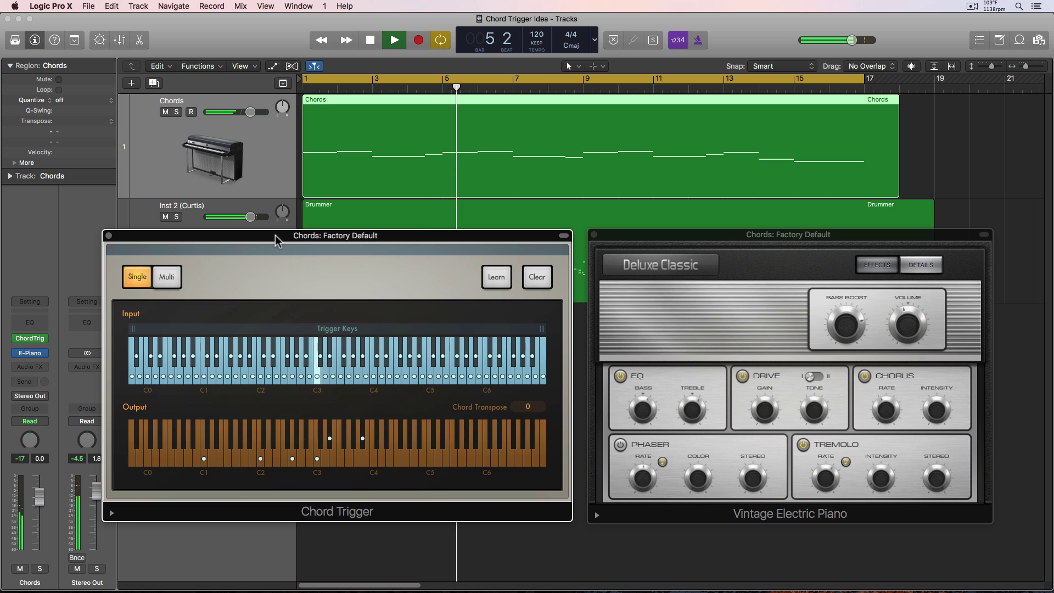
{"action": "left_click", "coordinate": [108, 235]}
{"action": "left_click", "coordinate": [319, 341]}
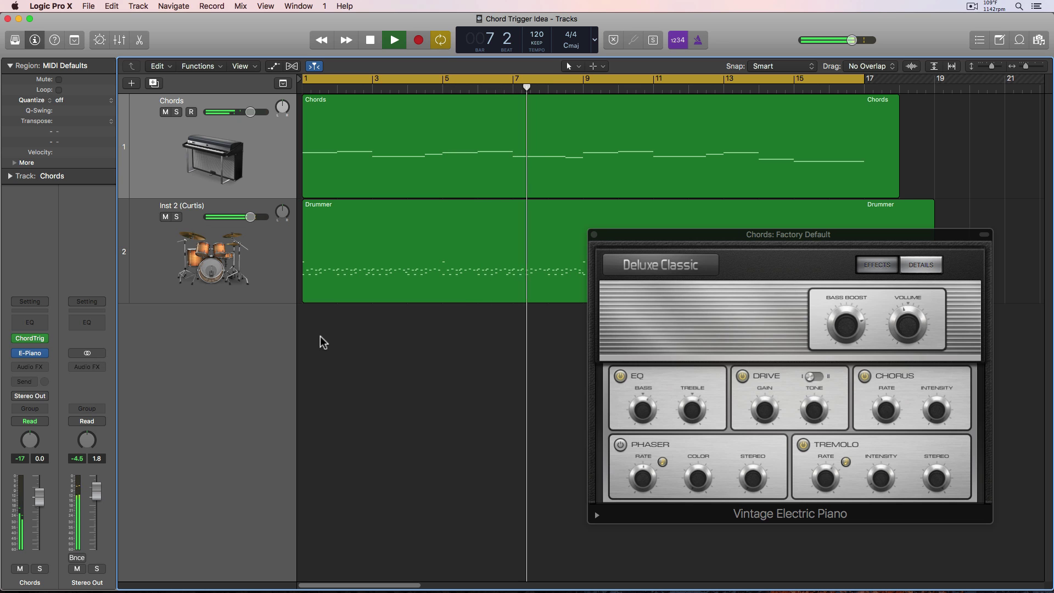
{"action": "key", "text": "space"}
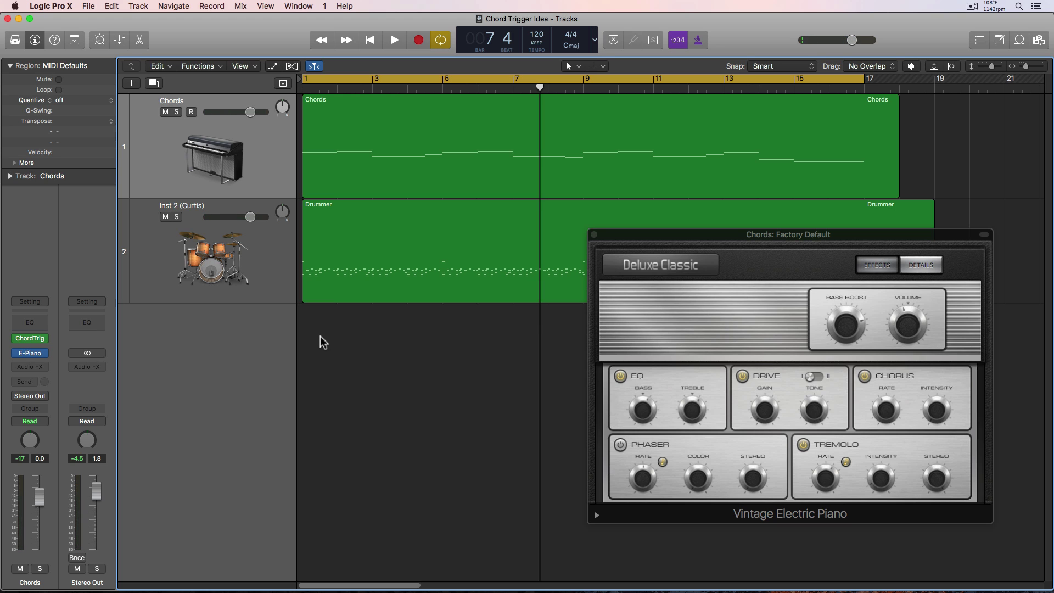
Step: Send the Chords track to Bus 1 with the send knob at full level
{"action": "left_click", "coordinate": [32, 380]}
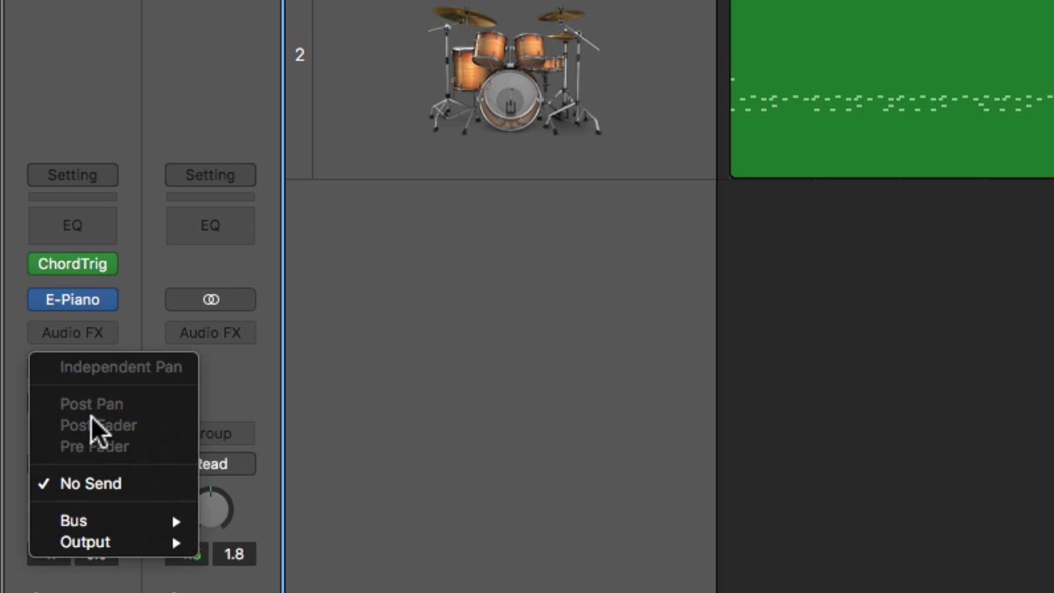
{"action": "mouse_move", "coordinate": [137, 521]}
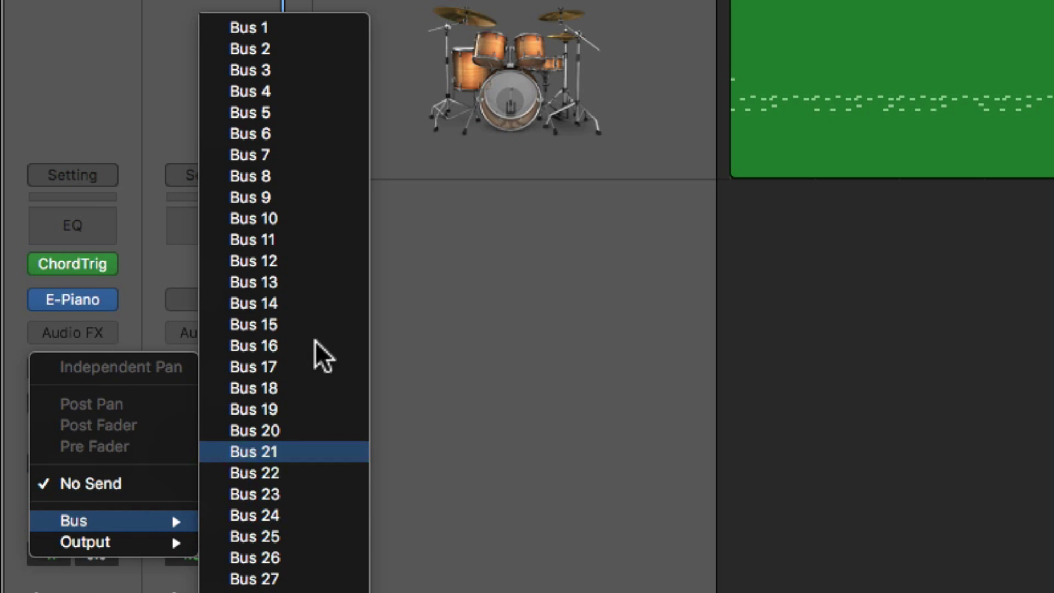
{"action": "left_click", "coordinate": [317, 26]}
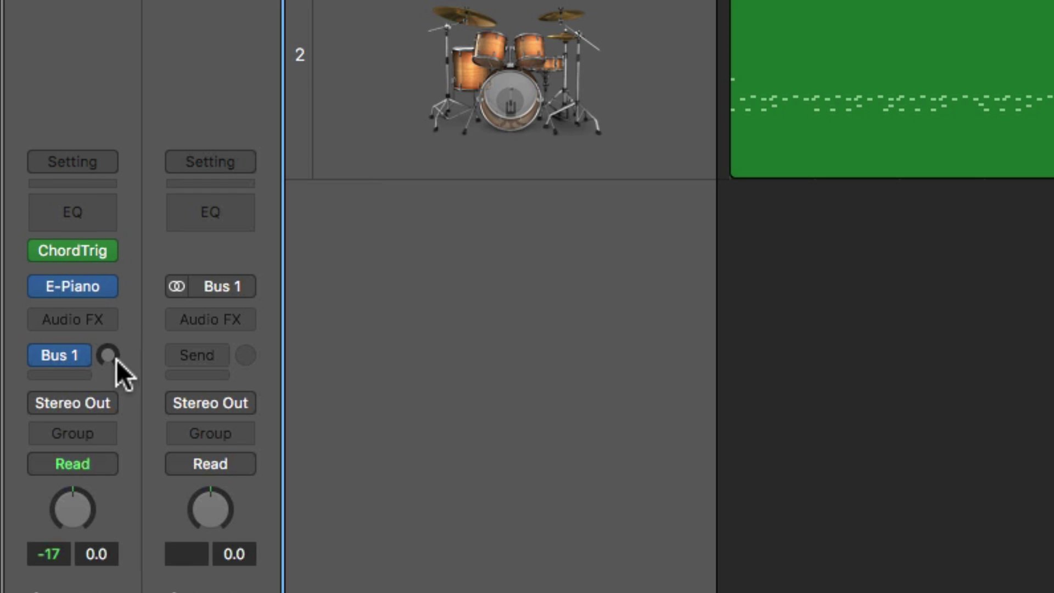
{"action": "left_click", "coordinate": [112, 359], "text": "alt"}
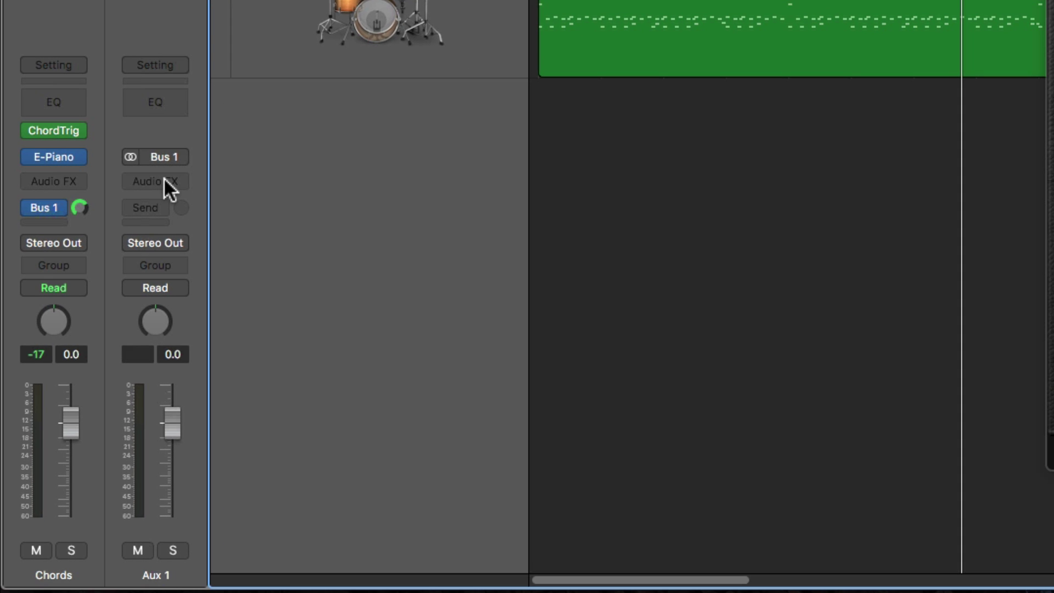
Step: Load the ValhallaShimmer Audio Unit onto Aux 1's audio effects
{"action": "left_click", "coordinate": [167, 181]}
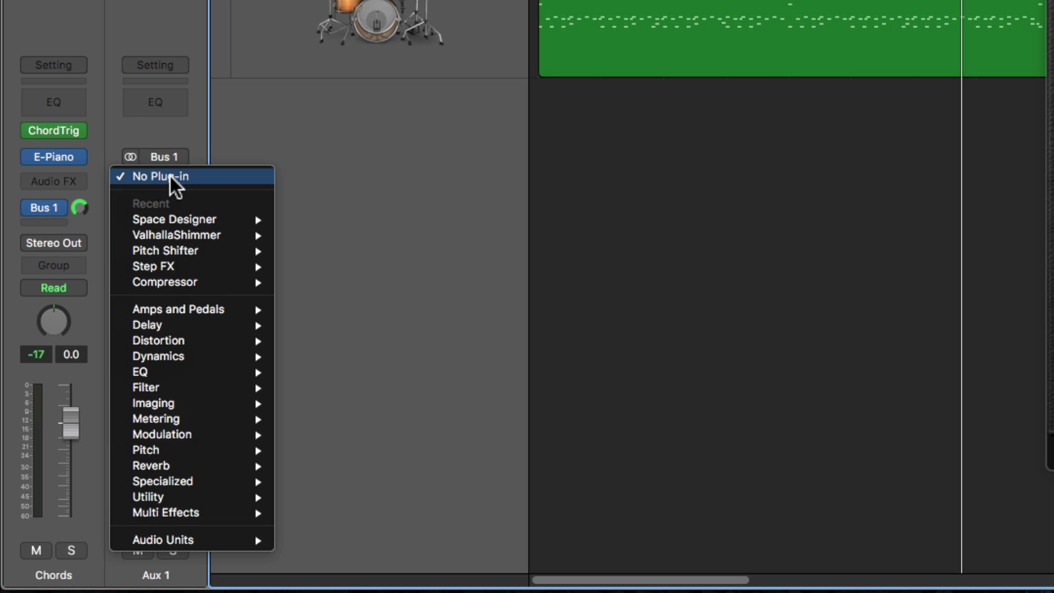
{"action": "mouse_move", "coordinate": [213, 393]}
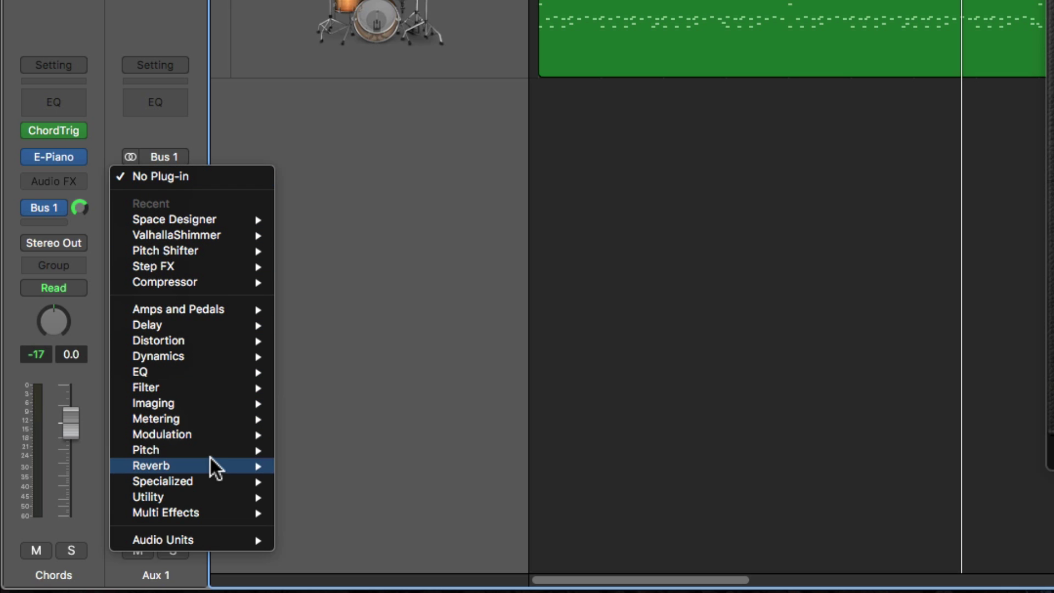
{"action": "mouse_move", "coordinate": [213, 461]}
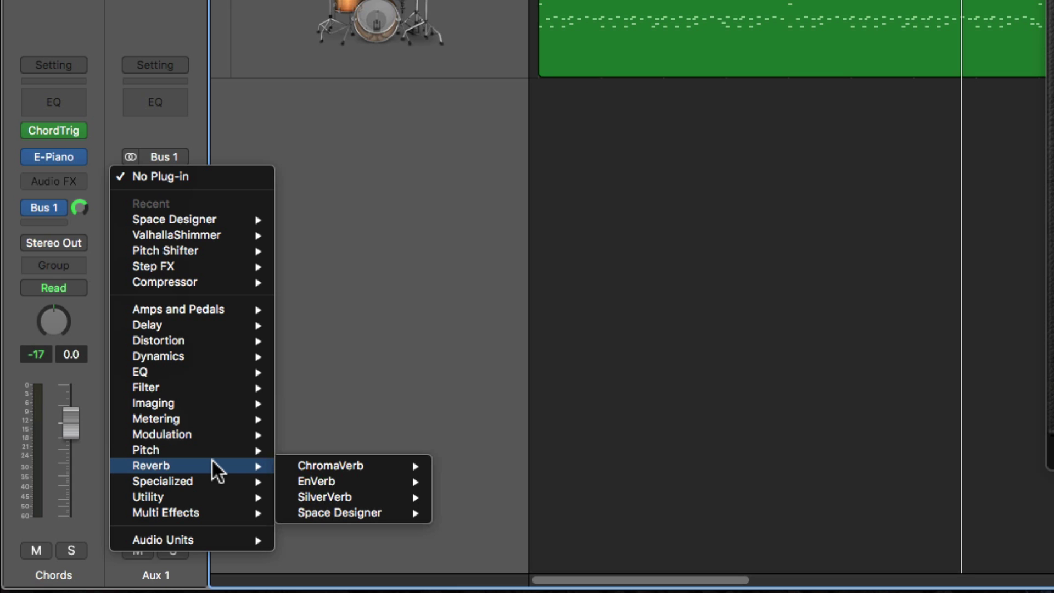
{"action": "mouse_move", "coordinate": [216, 541]}
{"action": "left_click", "coordinate": [494, 512]}
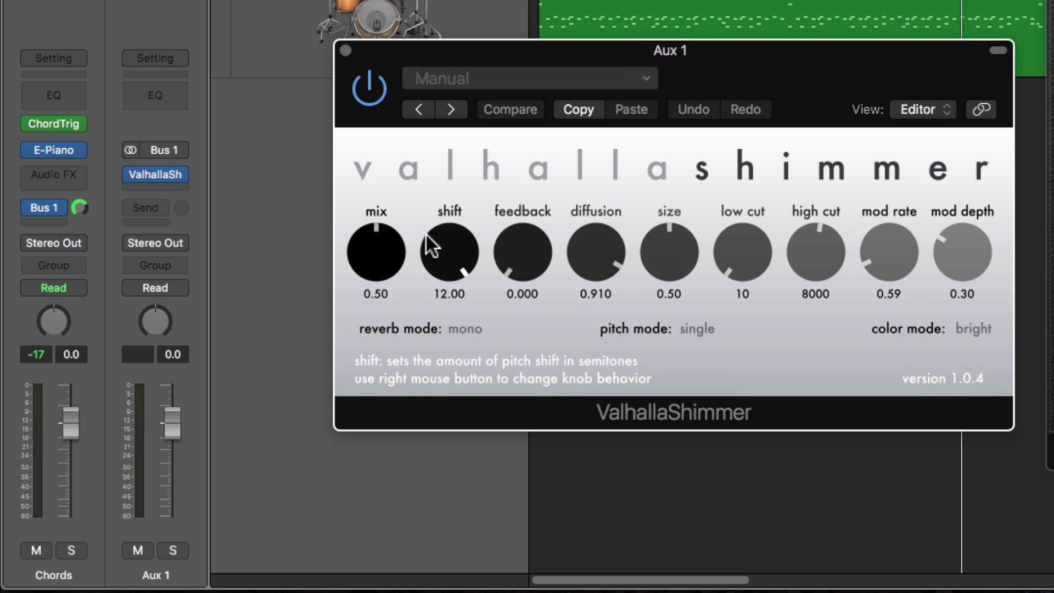
Step: Set ValhallaShimmer to mix 1.00, high cut 12350 and feedback 0.180, then close it
{"action": "left_click_drag", "start_coordinate": [371, 258], "coordinate": [358, 110]}
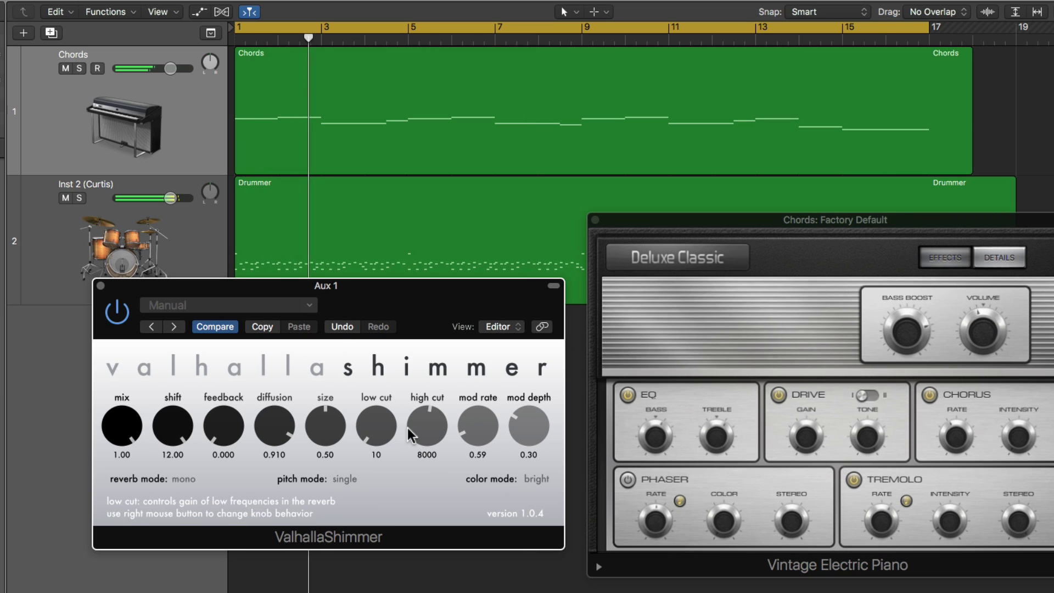
{"action": "left_click_drag", "start_coordinate": [439, 423], "coordinate": [471, 387]}
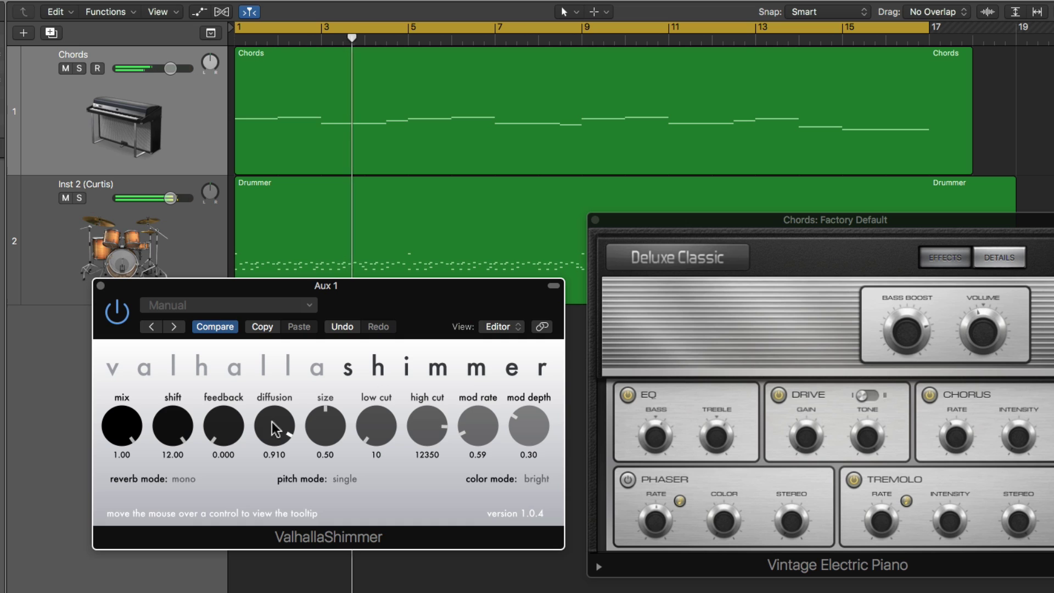
{"action": "left_click_drag", "start_coordinate": [237, 441], "coordinate": [232, 417]}
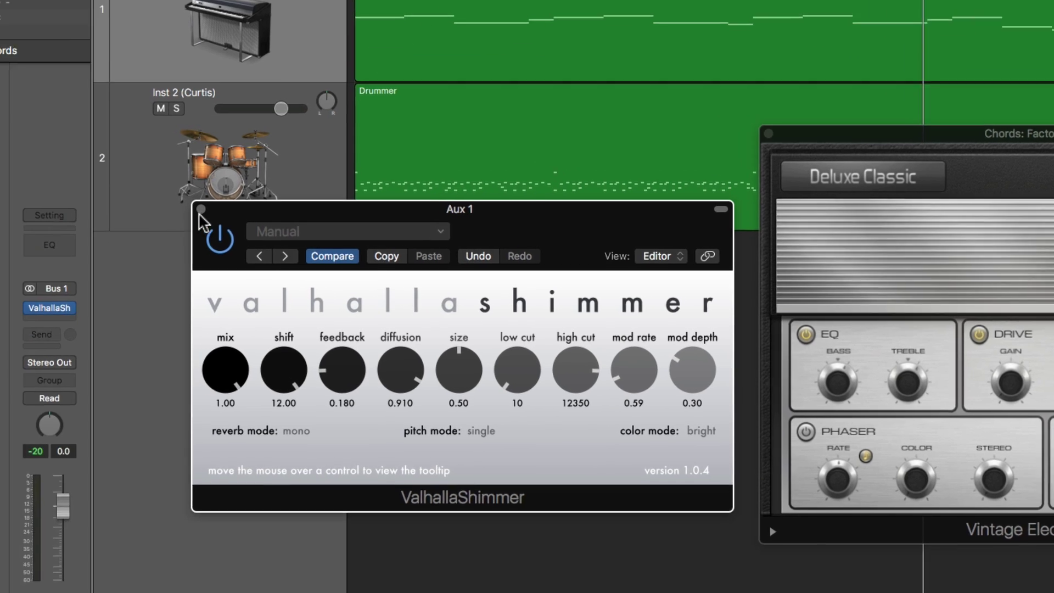
{"action": "left_click", "coordinate": [101, 285]}
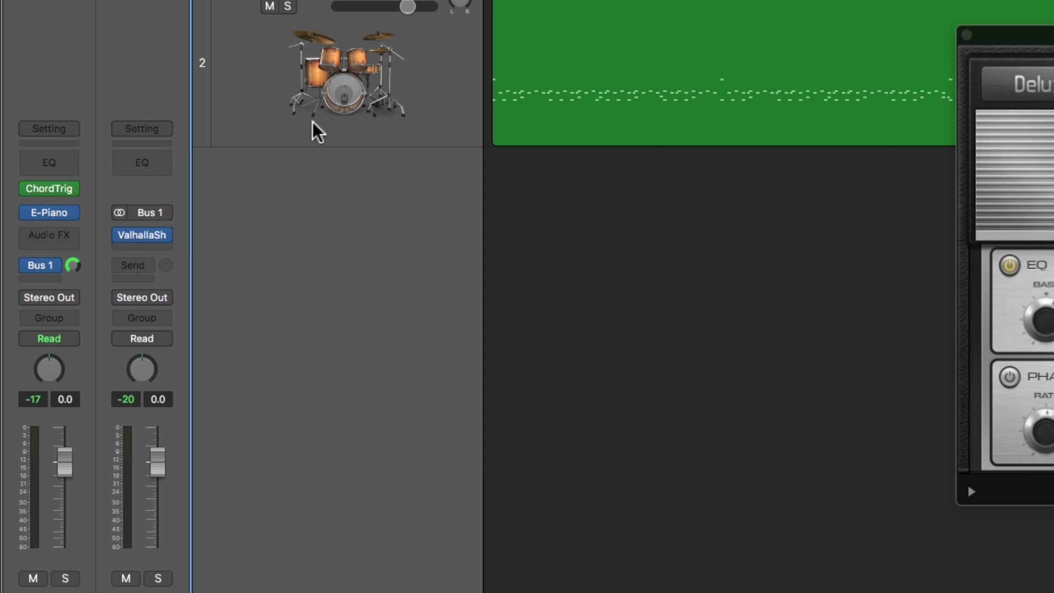
Step: Add a stereo Compressor to Aux 1 with its side chain keyed from Inst 1
{"action": "left_click", "coordinate": [159, 245]}
{"action": "mouse_move", "coordinate": [226, 344]}
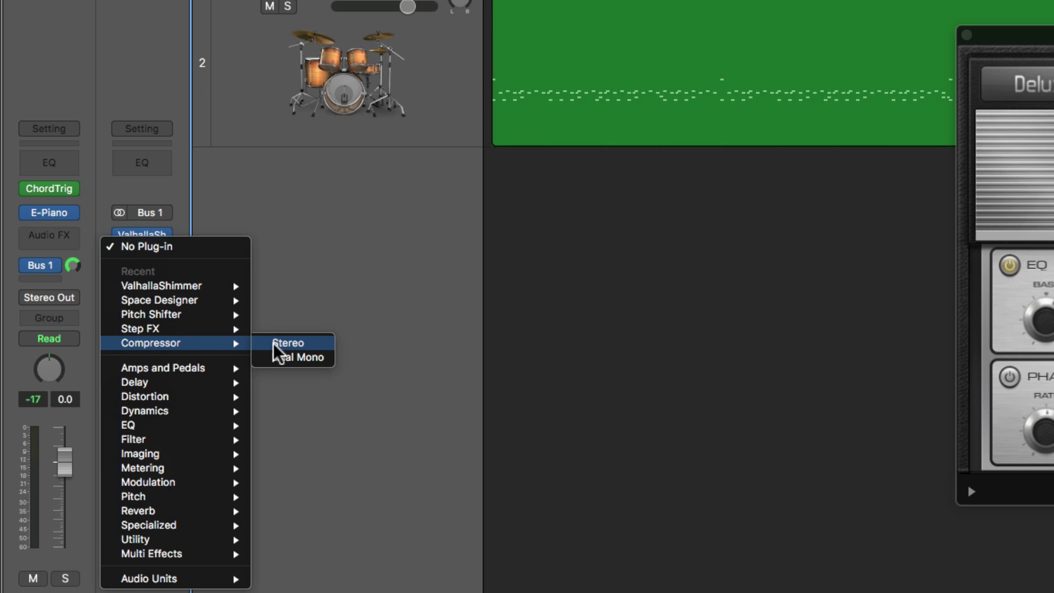
{"action": "left_click", "coordinate": [279, 343]}
{"action": "left_click_drag", "start_coordinate": [405, 0], "coordinate": [430, 14]}
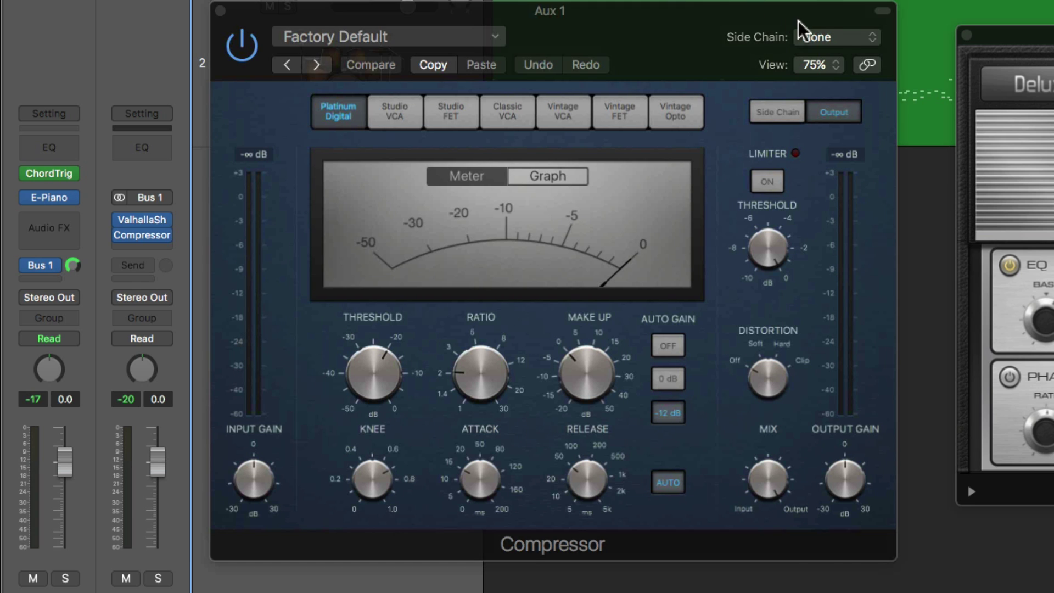
{"action": "left_click", "coordinate": [837, 39]}
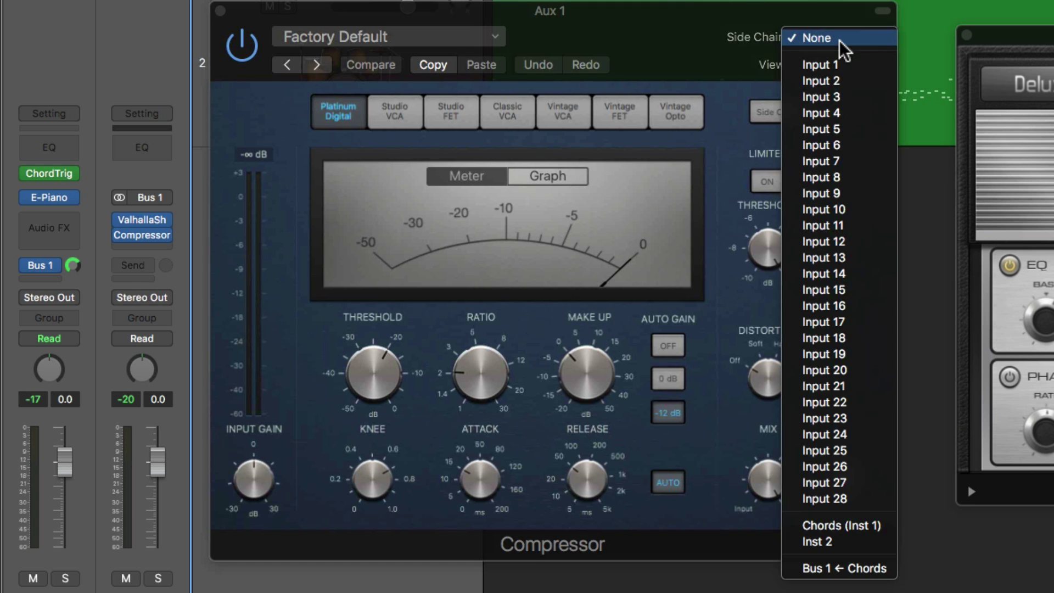
{"action": "left_click", "coordinate": [858, 528]}
Step: Lower the compressor threshold to -45.0 dB and push the ratio near maximum
{"action": "left_click_drag", "start_coordinate": [661, 39], "coordinate": [643, 7]}
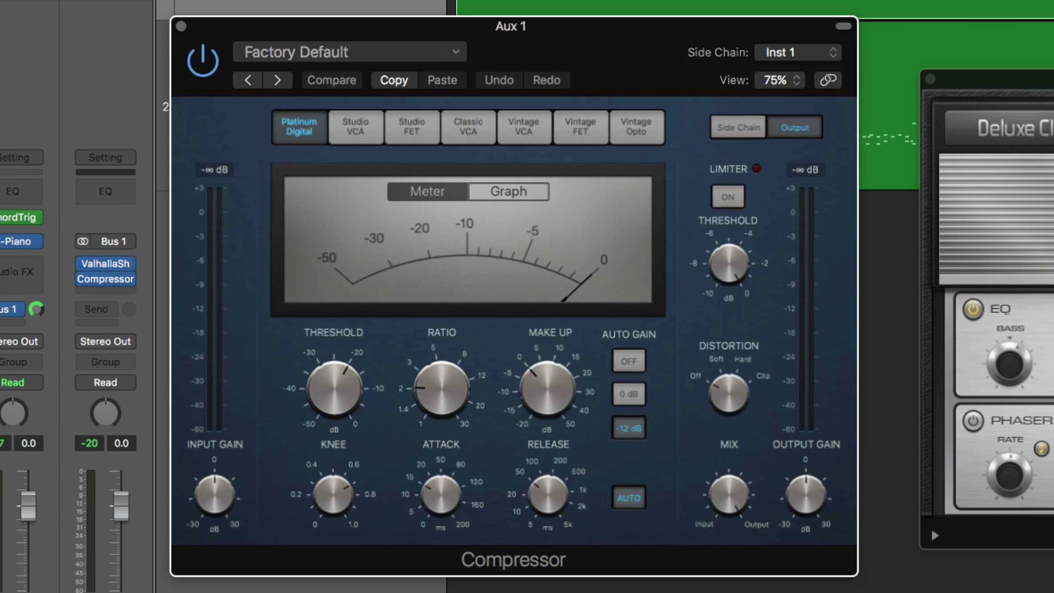
{"action": "left_click_drag", "start_coordinate": [332, 384], "coordinate": [329, 412]}
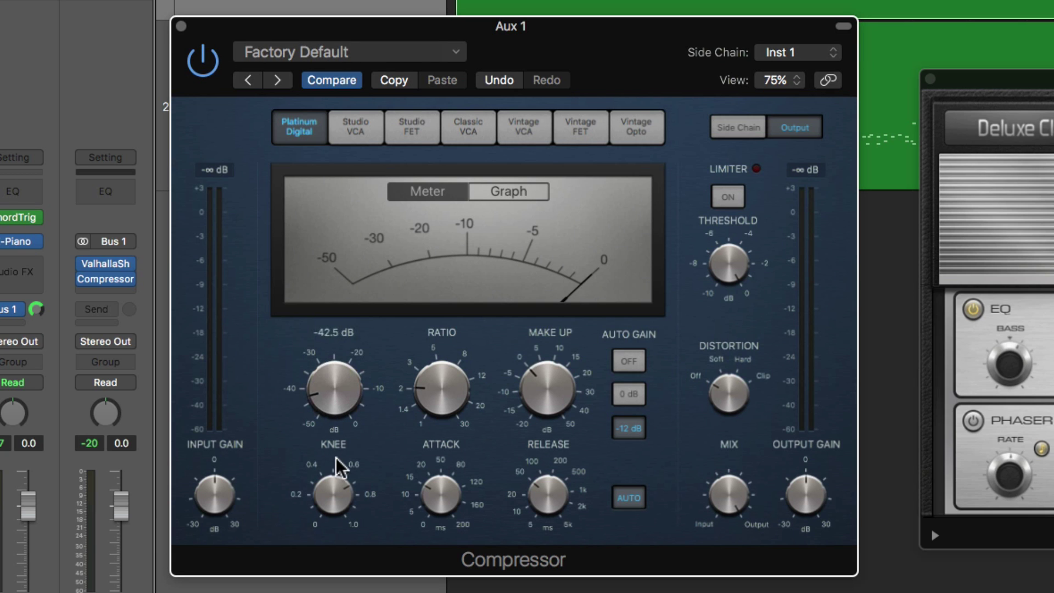
{"action": "left_click_drag", "start_coordinate": [442, 391], "coordinate": [463, 331]}
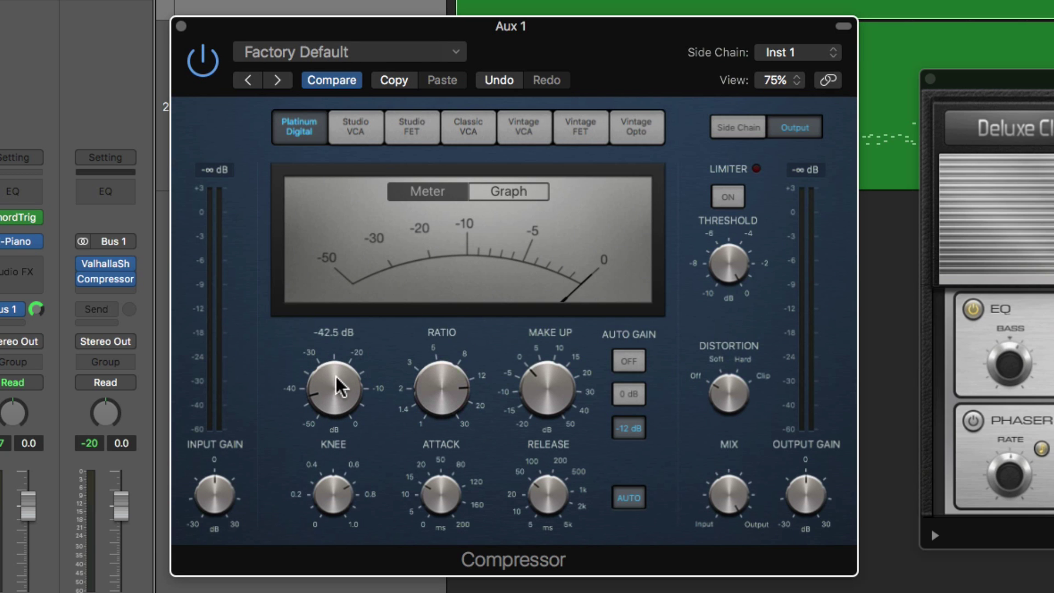
{"action": "left_click_drag", "start_coordinate": [340, 387], "coordinate": [336, 401]}
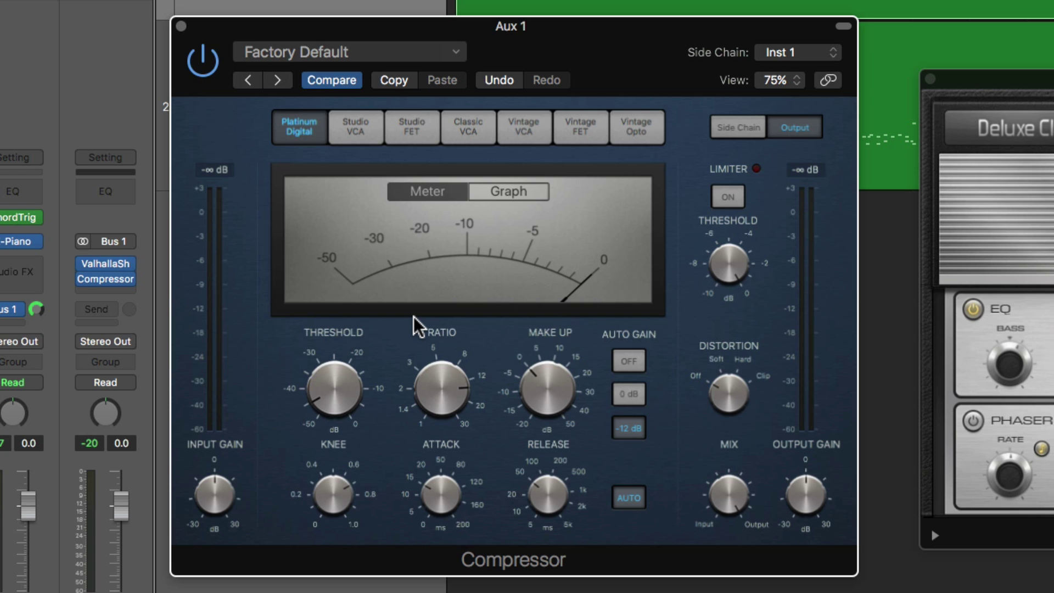
Step: During playback, turn Auto Gain off, boost make-up, shorten attack, set release 100 ms, raise ratio
{"action": "key", "text": "space"}
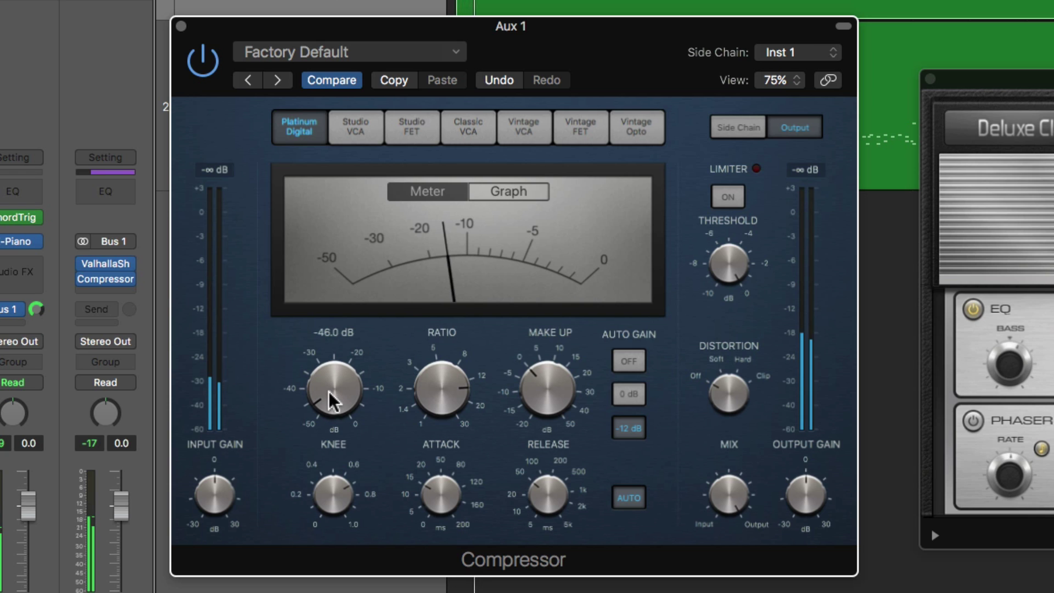
{"action": "left_click", "coordinate": [627, 361]}
{"action": "left_click_drag", "start_coordinate": [558, 403], "coordinate": [555, 367]}
{"action": "left_click_drag", "start_coordinate": [446, 490], "coordinate": [451, 501]}
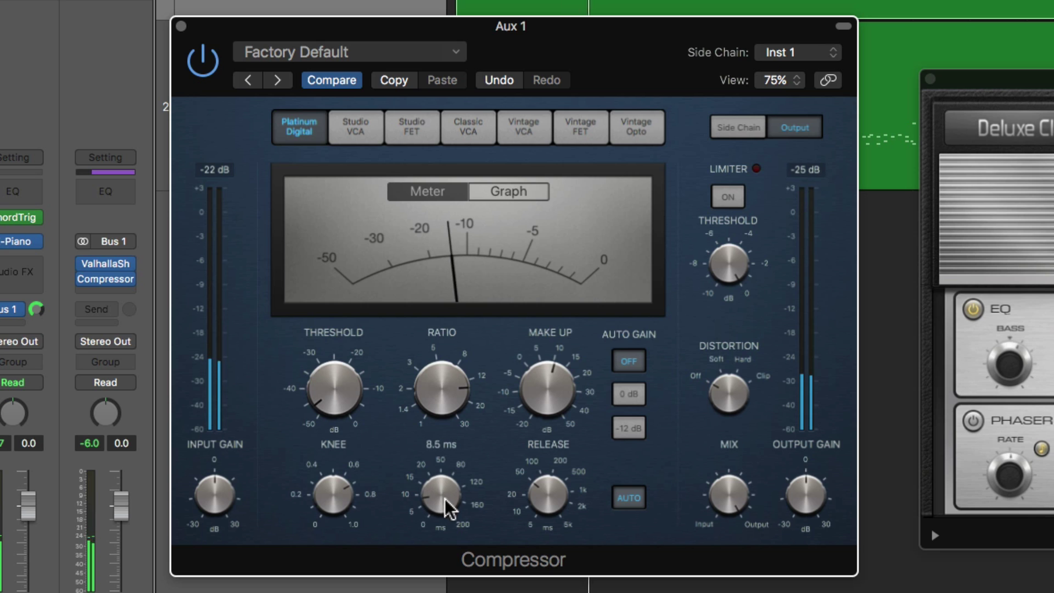
{"action": "left_click", "coordinate": [626, 498]}
{"action": "left_click_drag", "start_coordinate": [560, 498], "coordinate": [552, 461]}
{"action": "left_click_drag", "start_coordinate": [463, 401], "coordinate": [447, 376]}
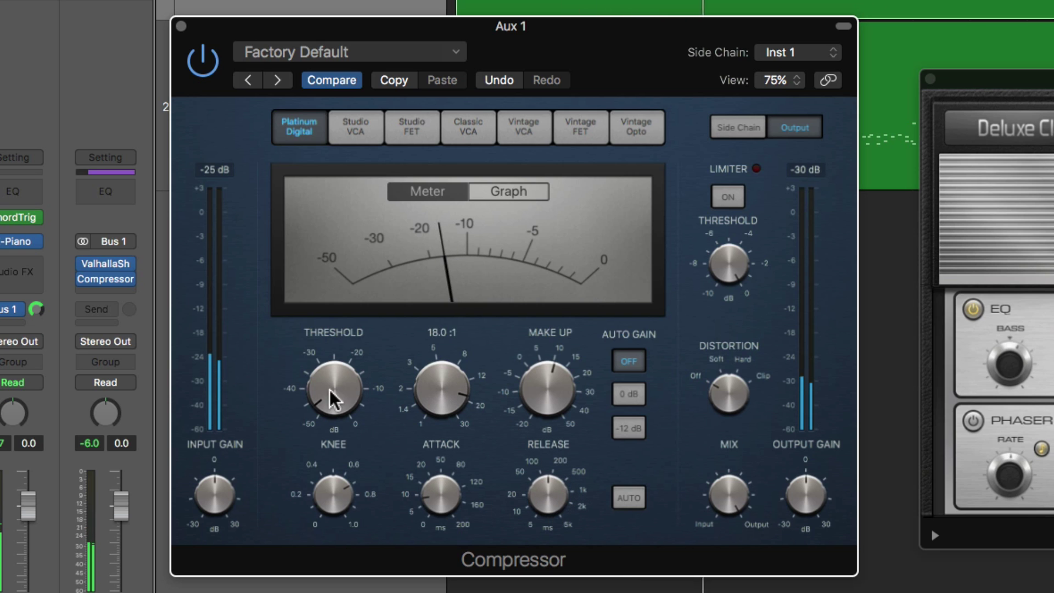
{"action": "left_click_drag", "start_coordinate": [549, 398], "coordinate": [560, 383]}
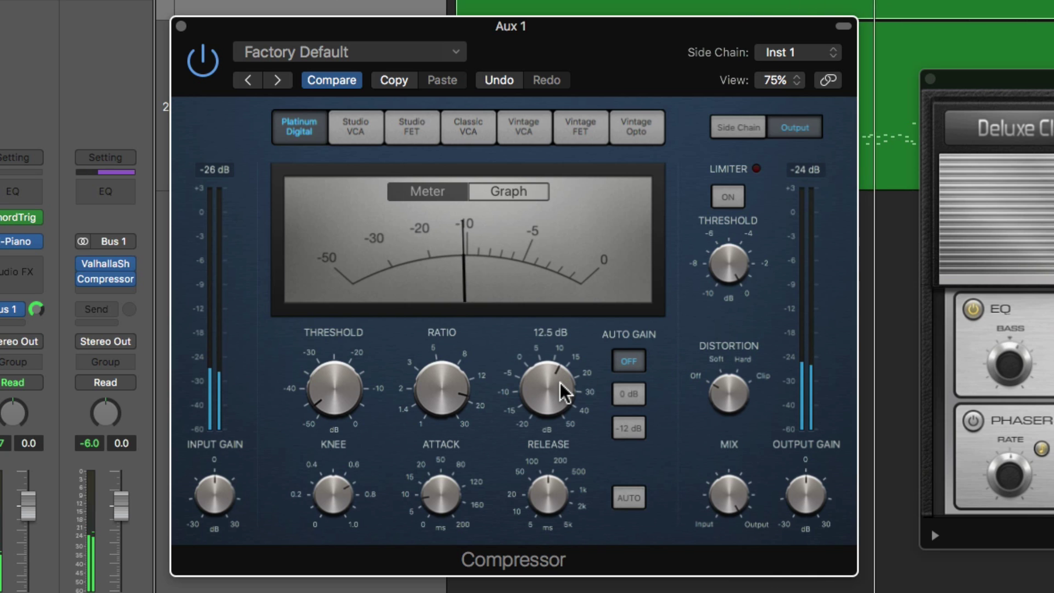
{"action": "left_click_drag", "start_coordinate": [549, 486], "coordinate": [536, 450]}
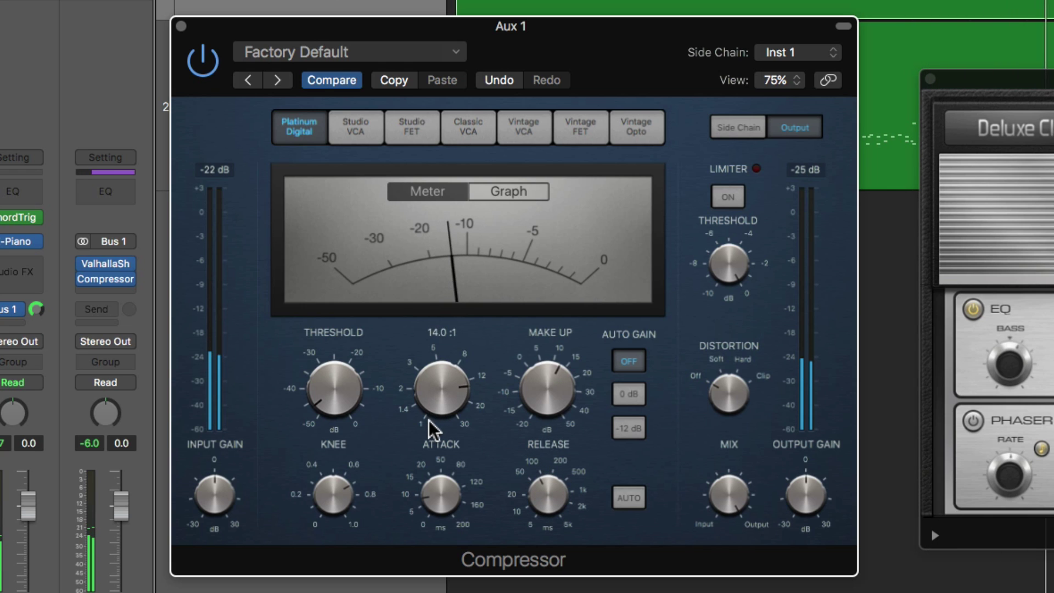
{"action": "left_click_drag", "start_coordinate": [346, 409], "coordinate": [346, 400]}
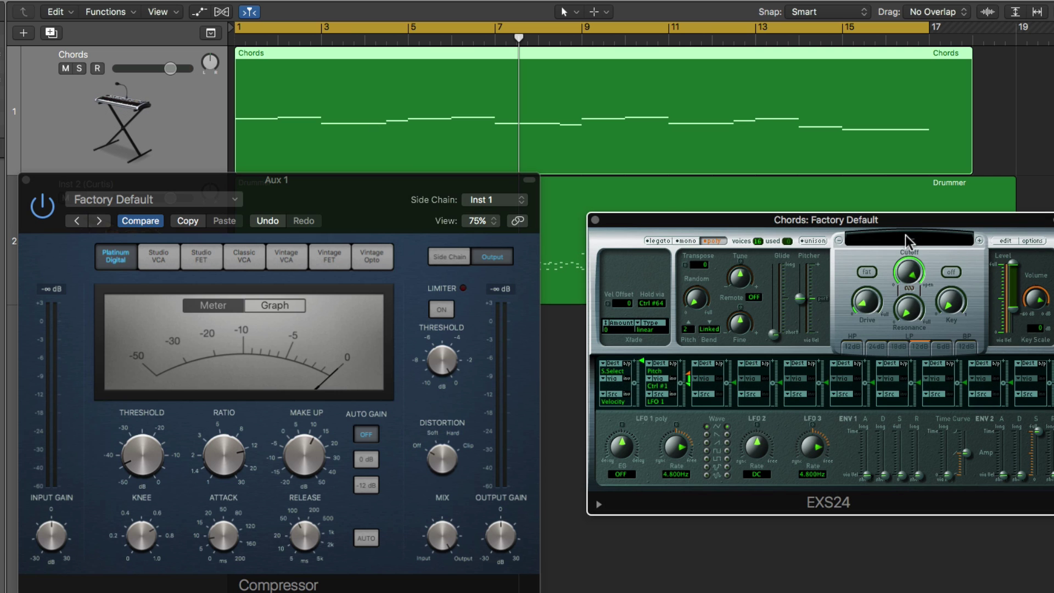
Step: Load Factory > Acoustic Pianos > Grand Piano into the EXS24, then bring the compressor forward
{"action": "left_click", "coordinate": [906, 241]}
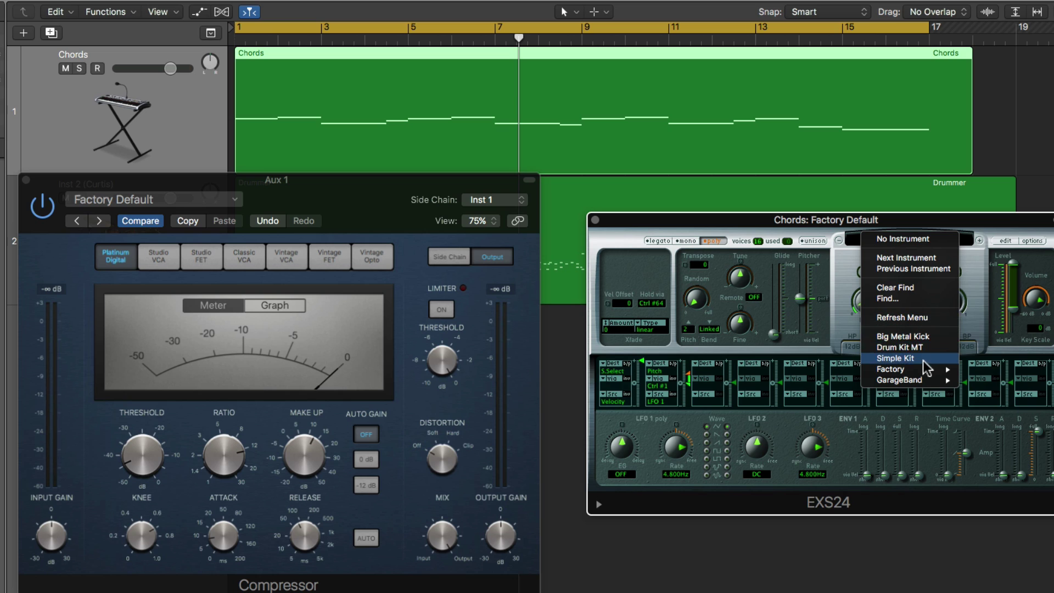
{"action": "mouse_move", "coordinate": [926, 368]}
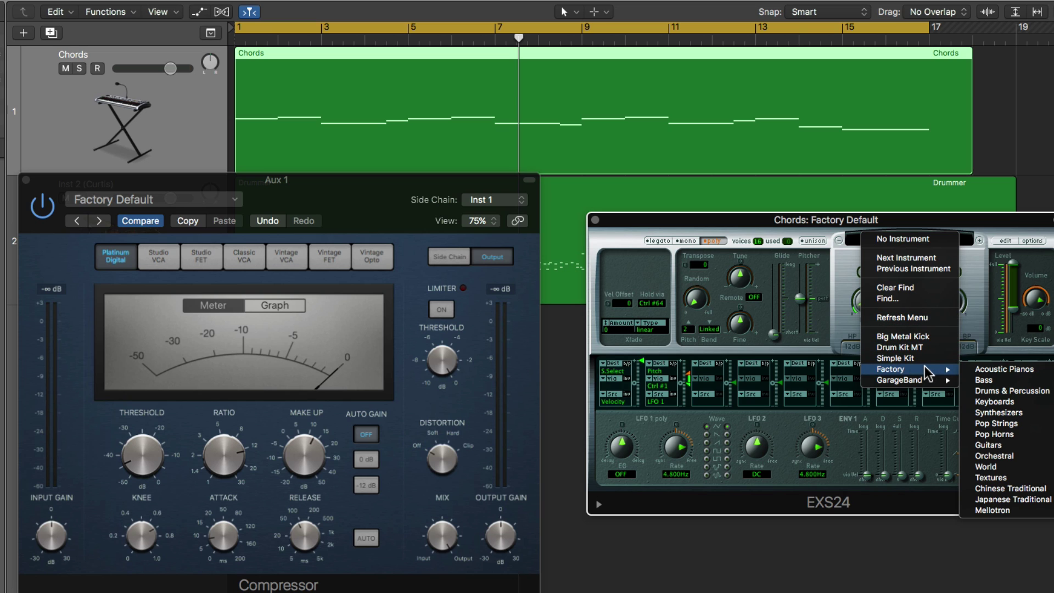
{"action": "mouse_move", "coordinate": [994, 369]}
{"action": "left_click", "coordinate": [932, 380]}
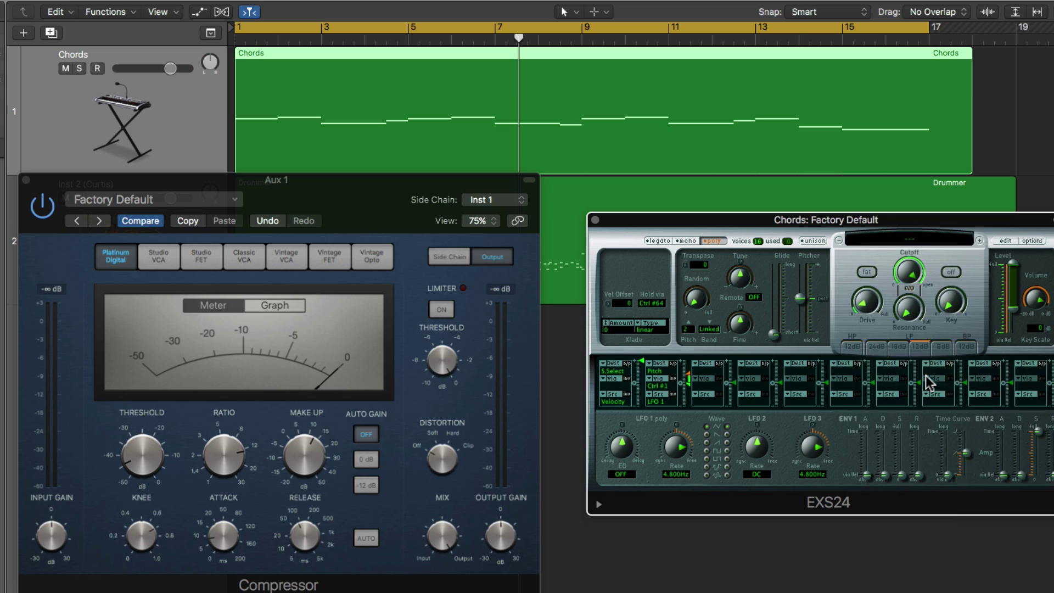
{"action": "left_click_drag", "start_coordinate": [908, 225], "coordinate": [922, 272]}
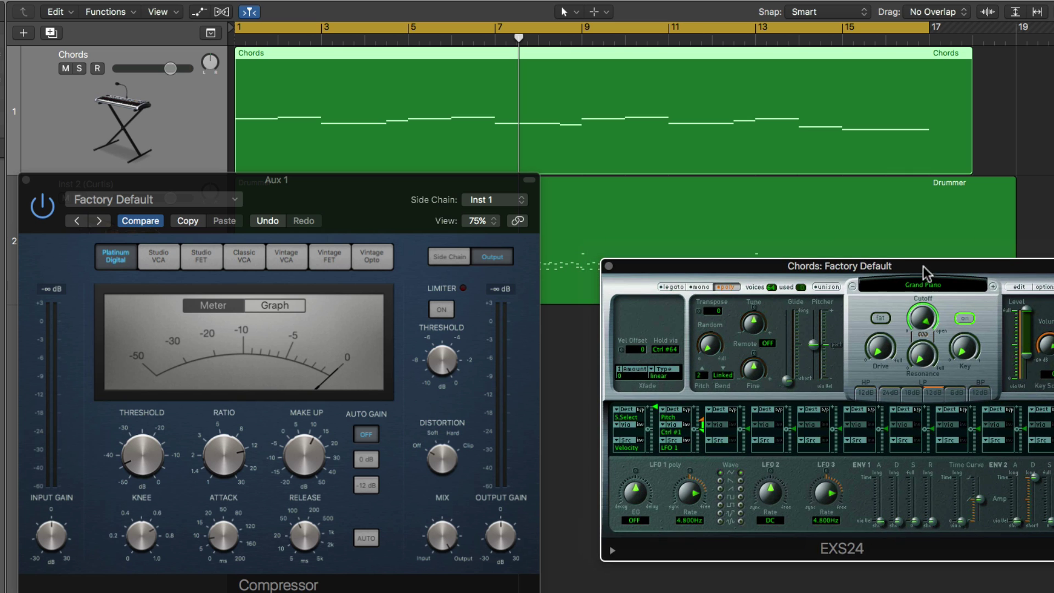
{"action": "left_click", "coordinate": [378, 189]}
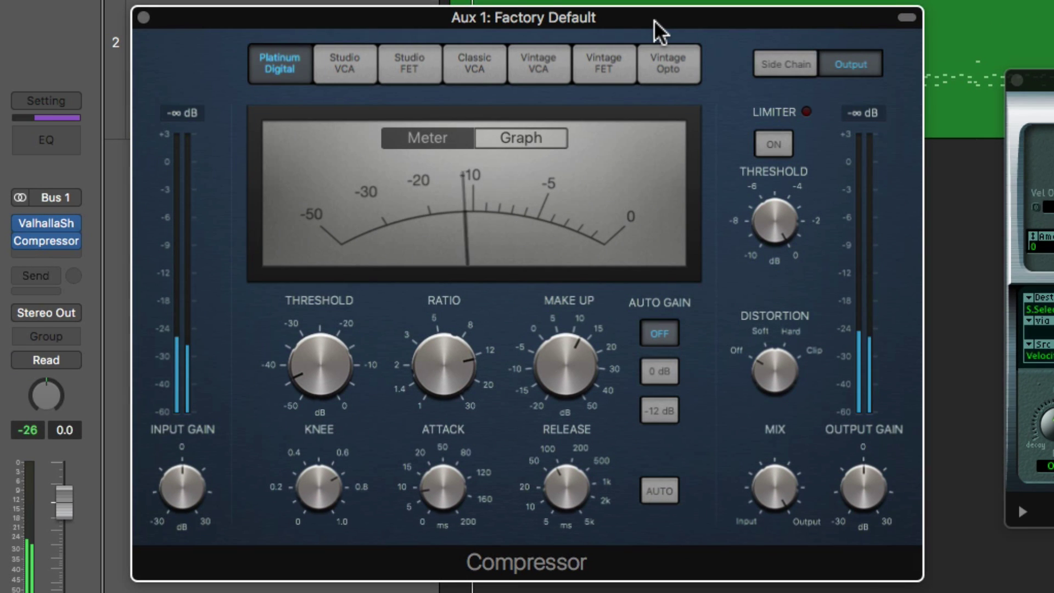
Step: Raise the threshold to -42.5 dB, trim make-up to about 3.5 dB, and set Aux 1 to -2.0 dB
{"action": "mouse_move", "coordinate": [447, 388]}
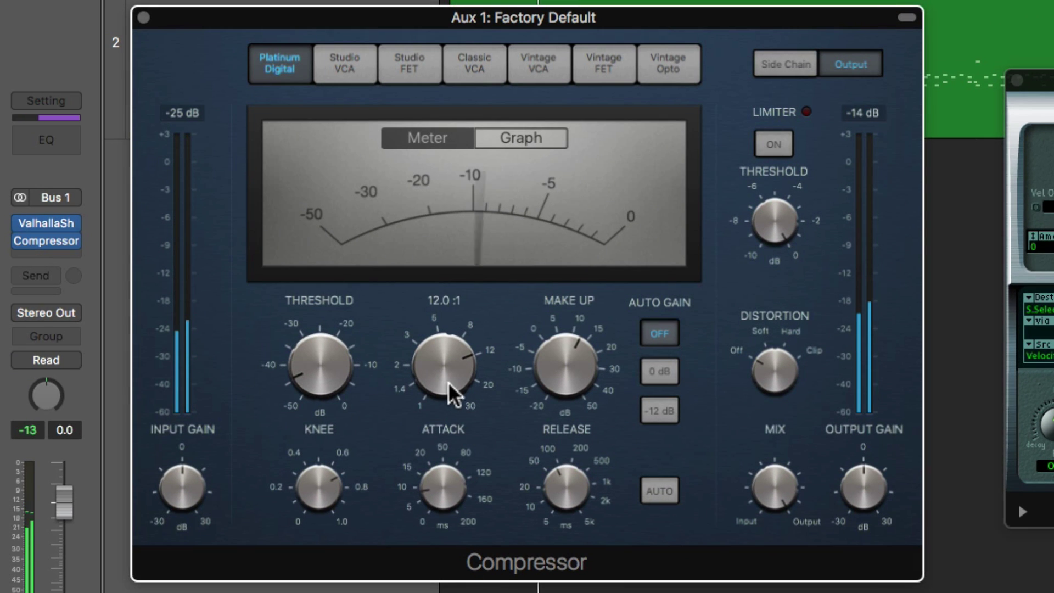
{"action": "left_click_drag", "start_coordinate": [560, 353], "coordinate": [557, 361]}
{"action": "mouse_move", "coordinate": [328, 387]}
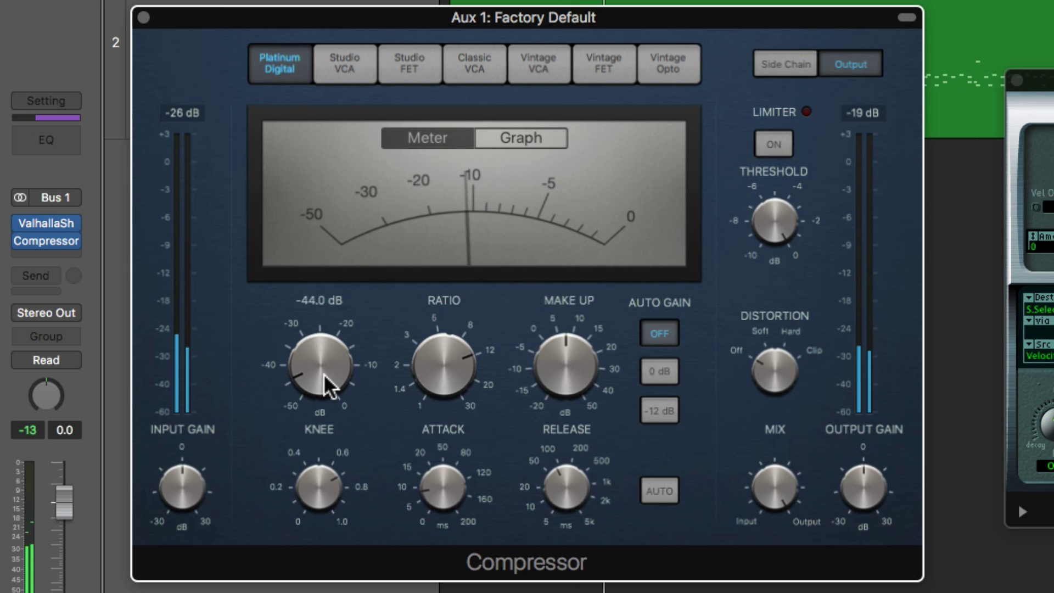
{"action": "left_click_drag", "start_coordinate": [325, 378], "coordinate": [325, 371]}
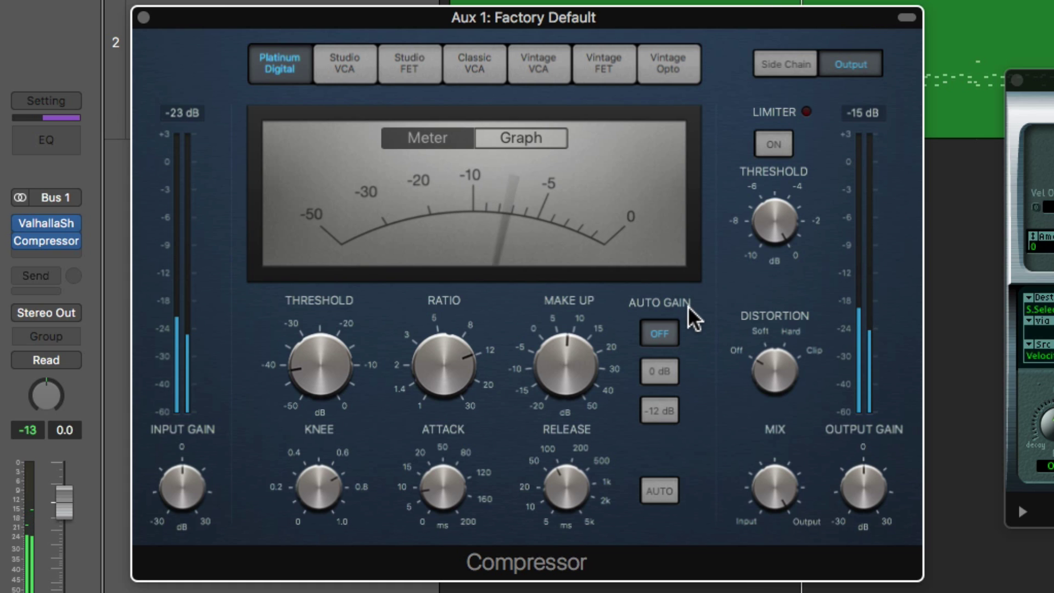
{"action": "left_click_drag", "start_coordinate": [568, 354], "coordinate": [564, 368]}
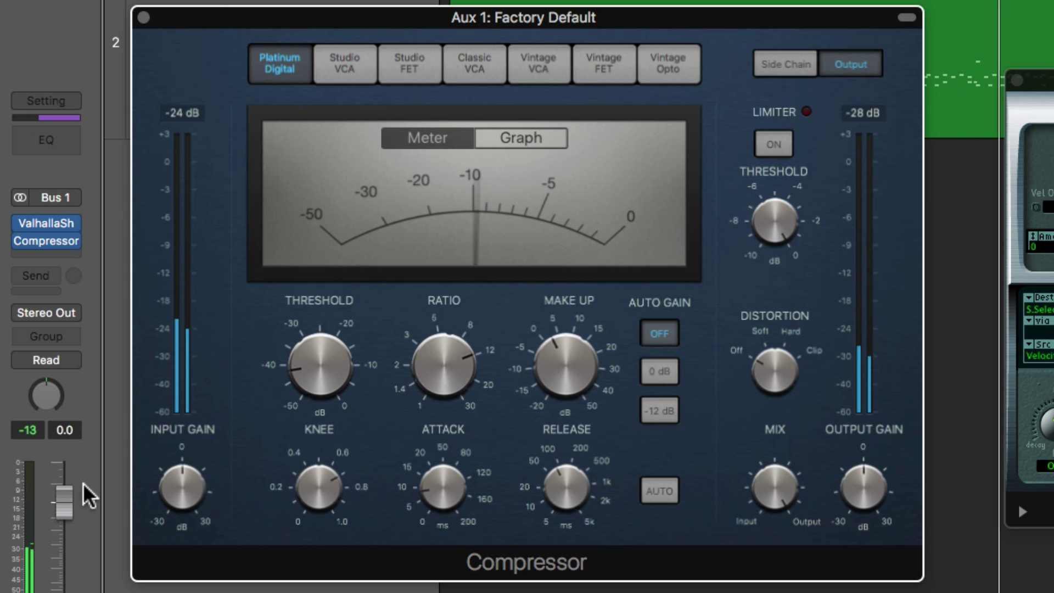
{"action": "left_click_drag", "start_coordinate": [64, 500], "coordinate": [65, 512]}
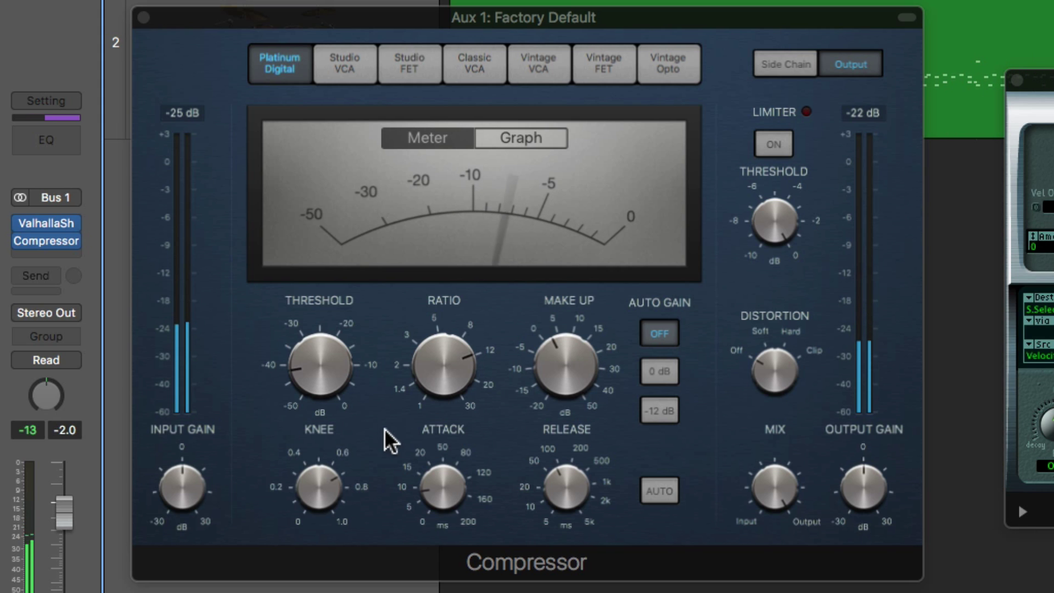
Step: Set attack 15.5 ms, release 350 ms, ratio about 7:1, threshold -37.5 dB and make-up 1 dB
{"action": "left_click_drag", "start_coordinate": [439, 501], "coordinate": [440, 484]}
{"action": "left_click_drag", "start_coordinate": [577, 496], "coordinate": [600, 454]}
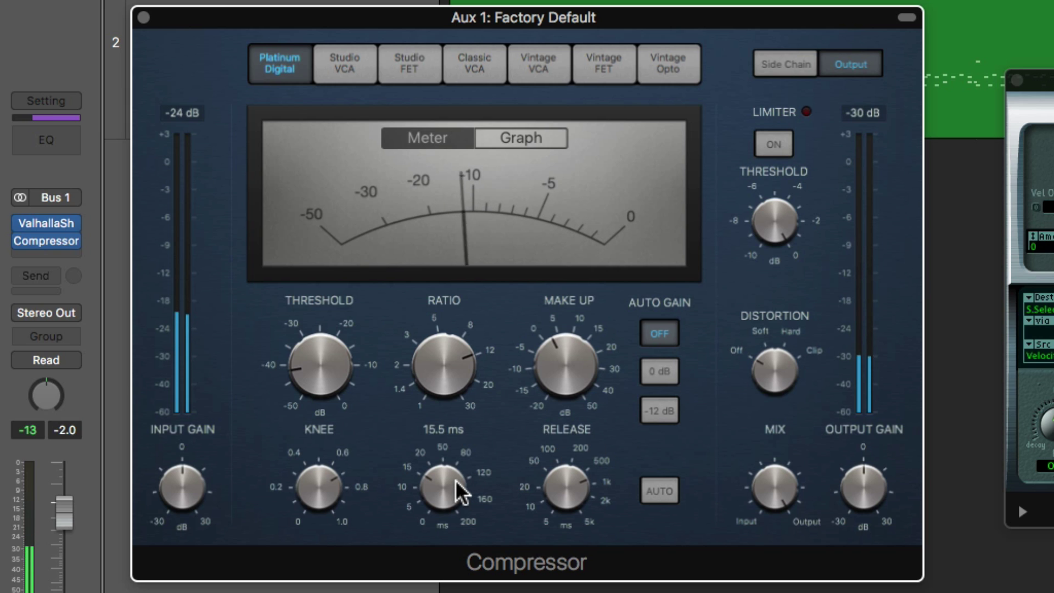
{"action": "left_click_drag", "start_coordinate": [453, 370], "coordinate": [441, 396]}
{"action": "left_click_drag", "start_coordinate": [335, 368], "coordinate": [337, 353]}
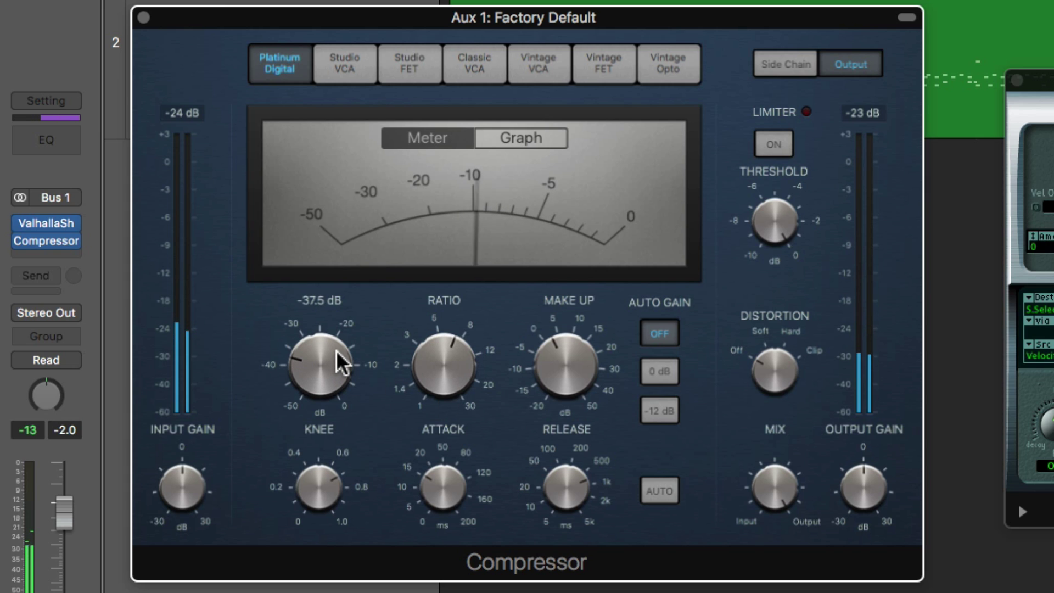
{"action": "left_click_drag", "start_coordinate": [575, 368], "coordinate": [574, 374]}
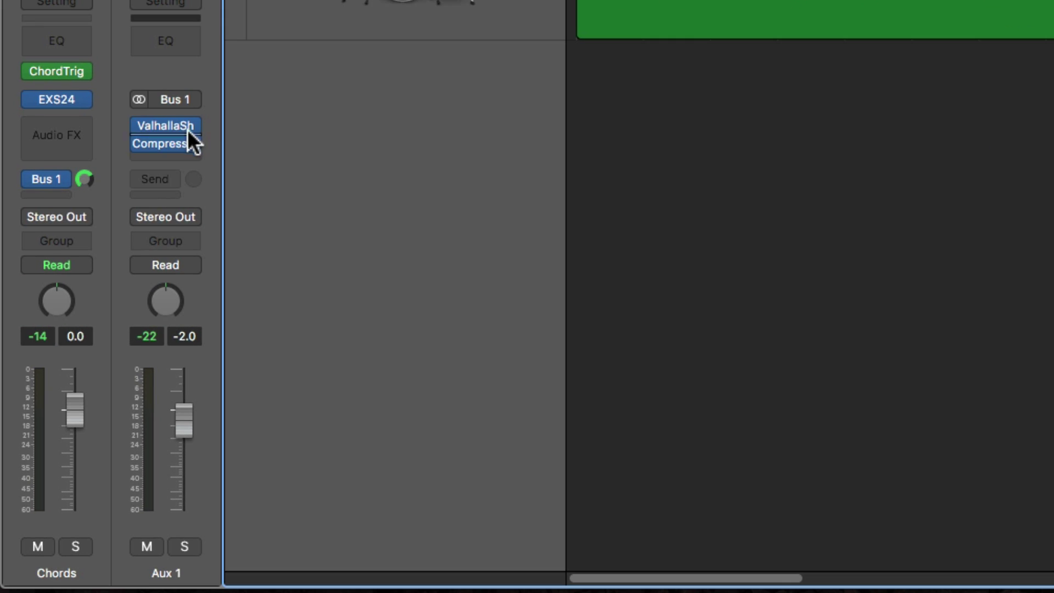
Step: Insert Space Designer into Aux 1's shimmer reverb slot
{"action": "left_click", "coordinate": [186, 124]}
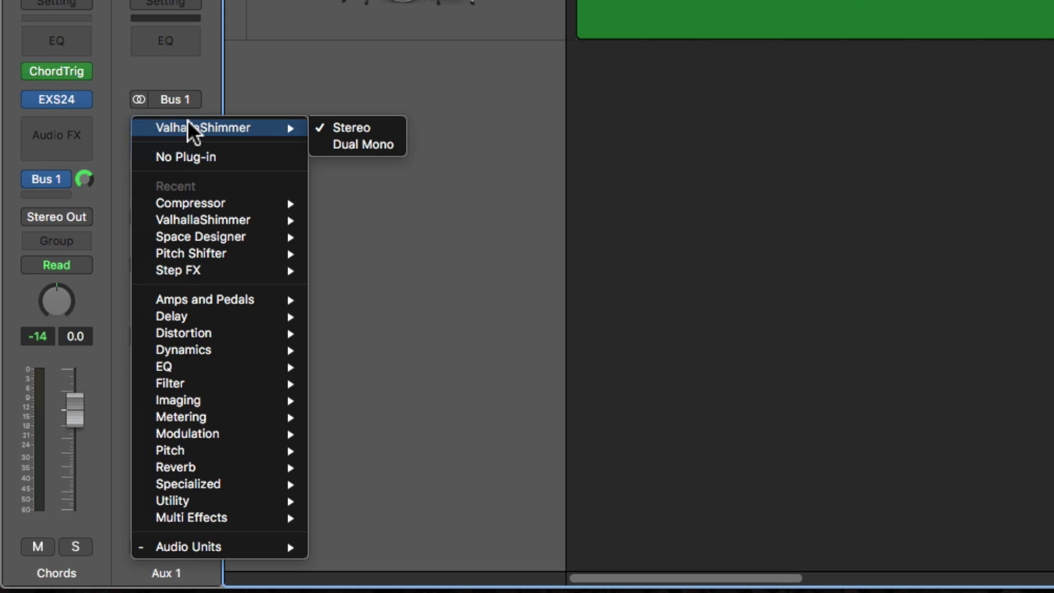
{"action": "mouse_move", "coordinate": [218, 456]}
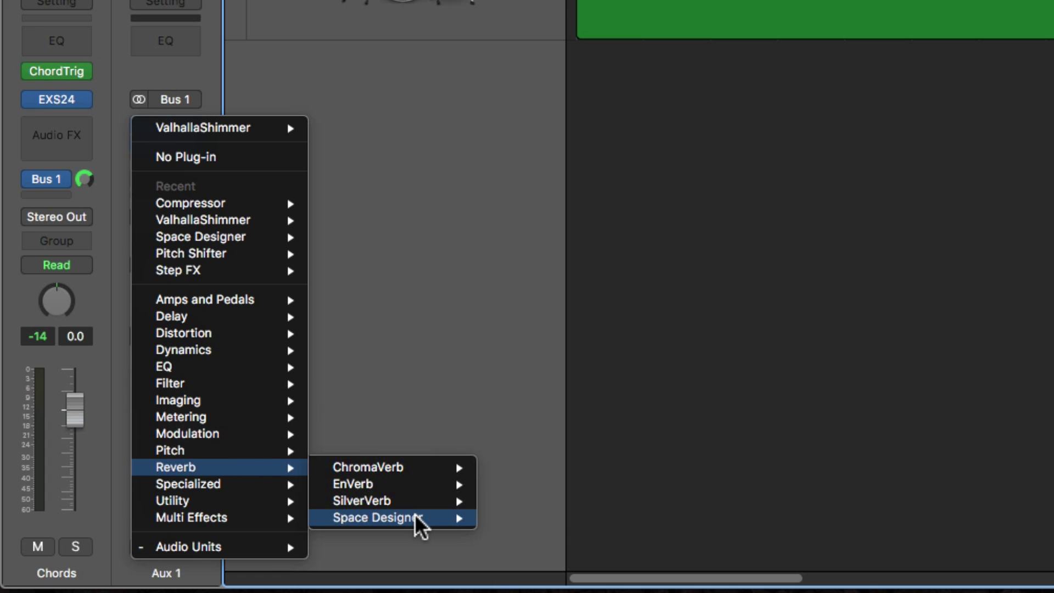
{"action": "mouse_move", "coordinate": [419, 522]}
{"action": "left_click", "coordinate": [515, 518]}
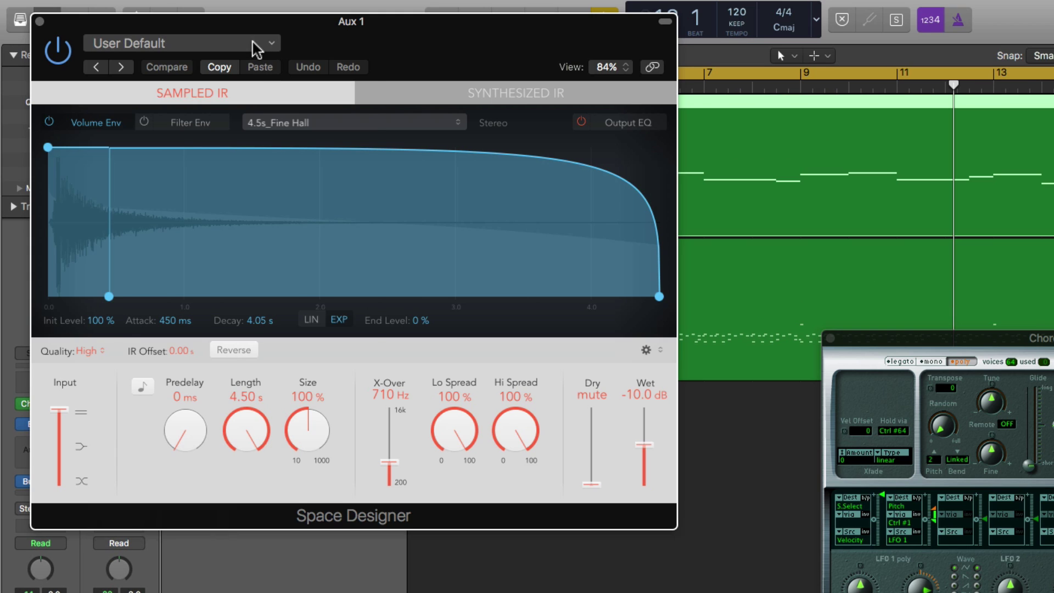
Step: Load the 05.1s Shimmering Plate preset and raise the wet level slightly
{"action": "left_click", "coordinate": [255, 47]}
{"action": "mouse_move", "coordinate": [231, 391]}
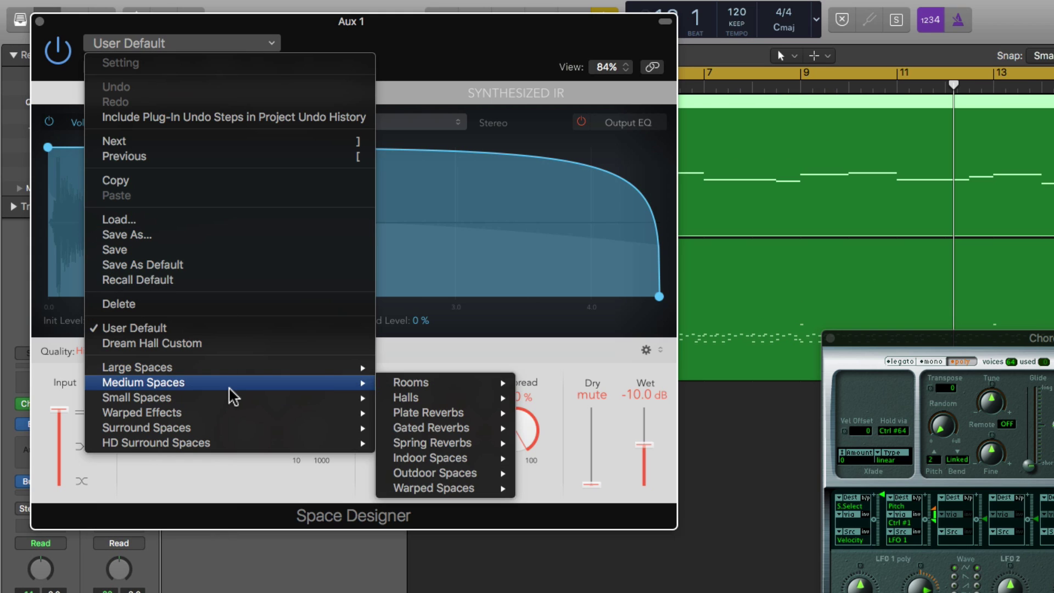
{"action": "mouse_move", "coordinate": [242, 368]}
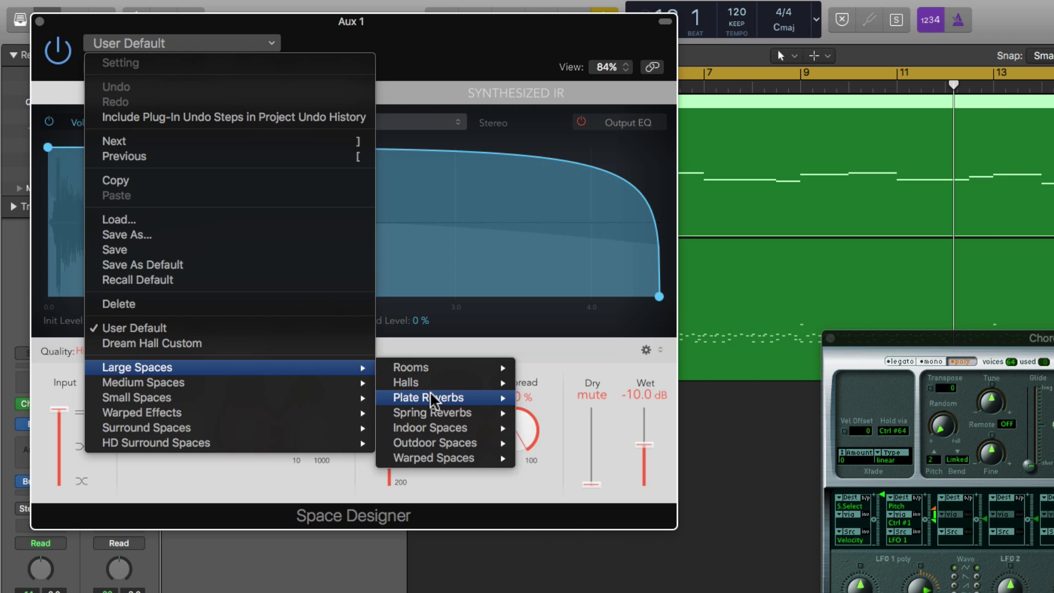
{"action": "mouse_move", "coordinate": [434, 400]}
{"action": "left_click", "coordinate": [557, 565]}
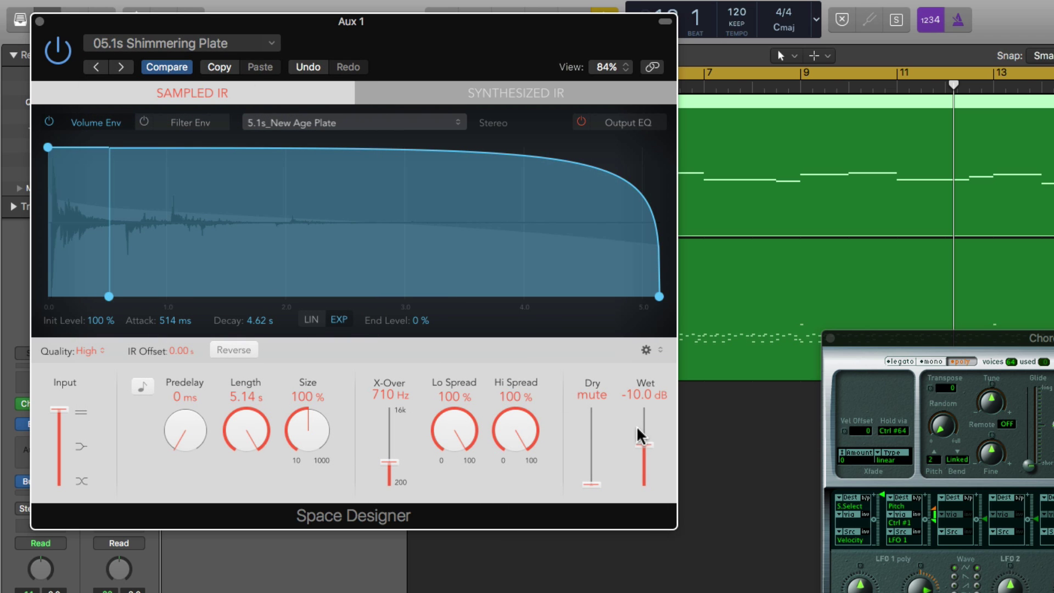
{"action": "left_click_drag", "start_coordinate": [641, 446], "coordinate": [631, 431]}
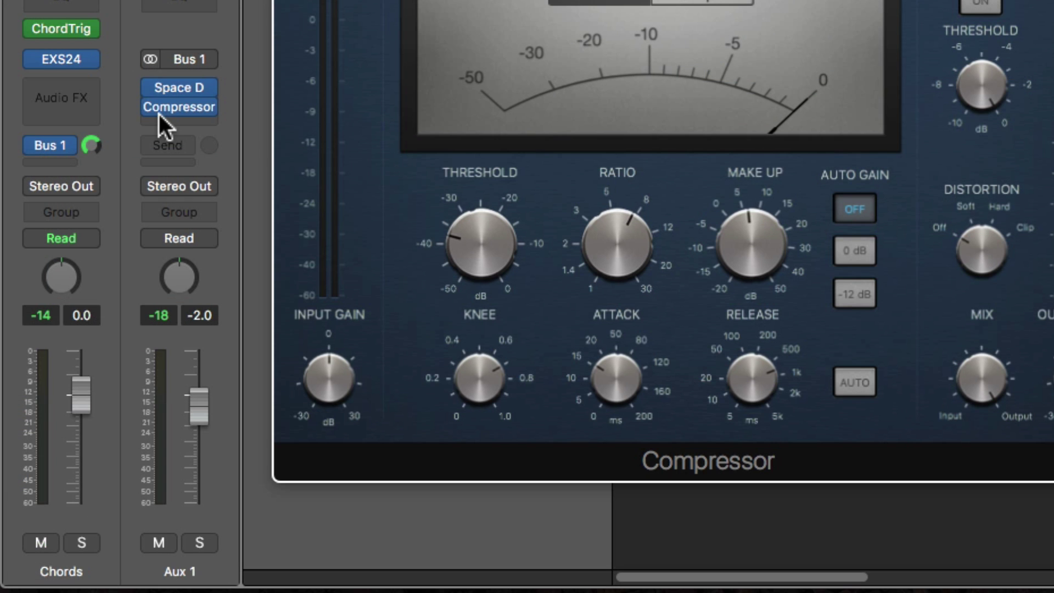
Step: Bypass the Aux 1 Compressor and play the project from the start
{"action": "left_click", "coordinate": [151, 106]}
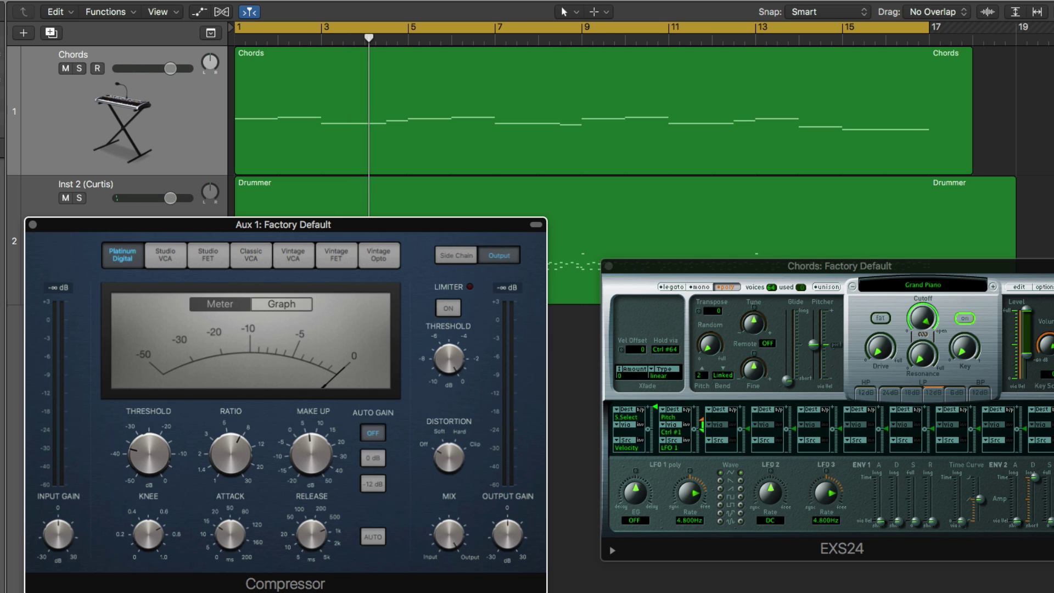
{"action": "key", "text": "Return"}
{"action": "key", "text": "space"}
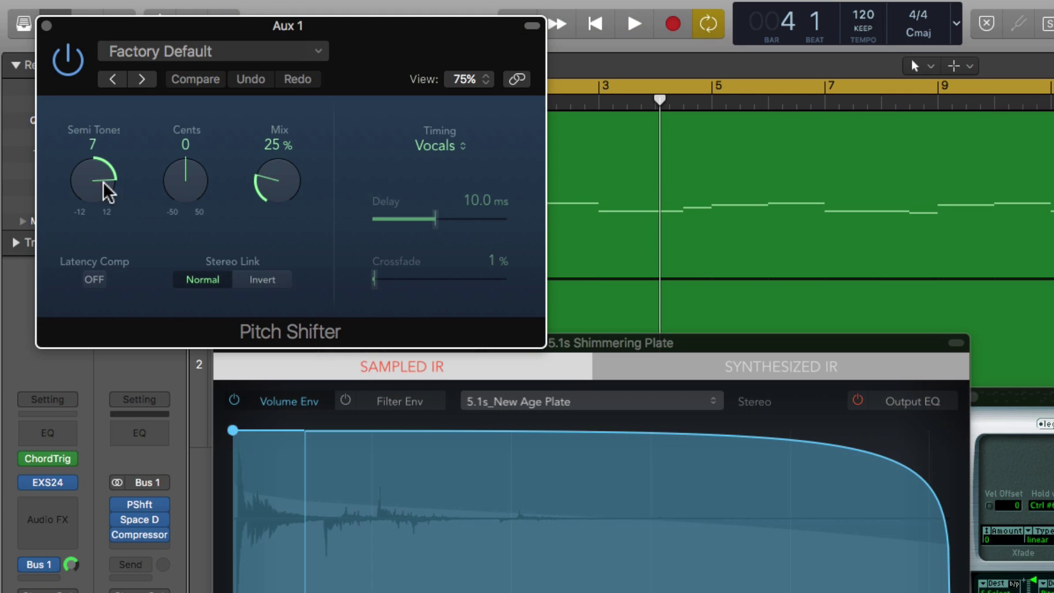
Step: Set the Aux 1 pitch shifter to +12 semitones with Pitch Tracking timing, then close it
{"action": "left_click", "coordinate": [102, 167]}
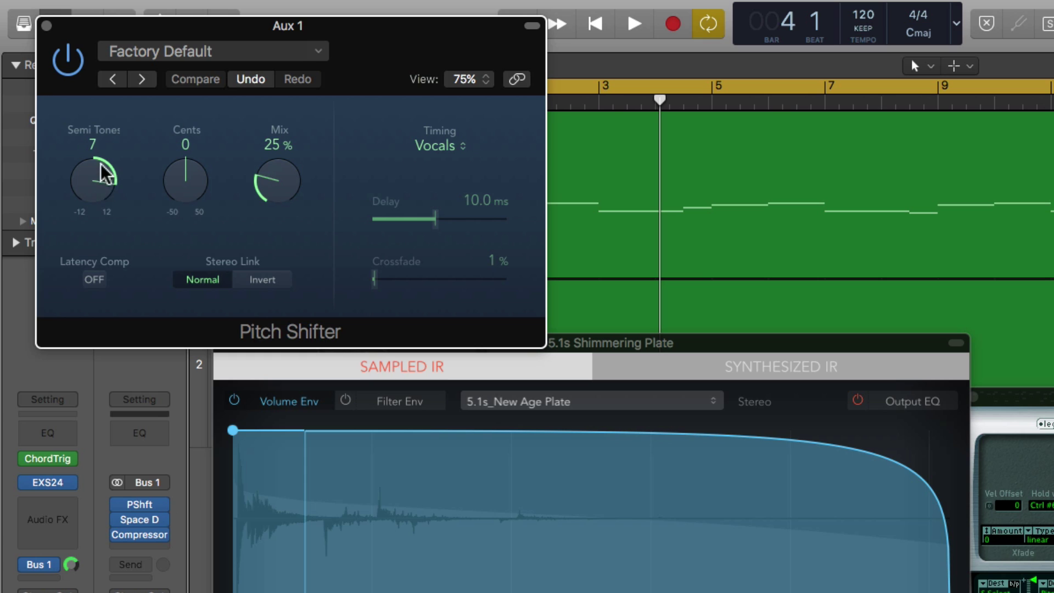
{"action": "left_click_drag", "start_coordinate": [102, 171], "coordinate": [99, 114]}
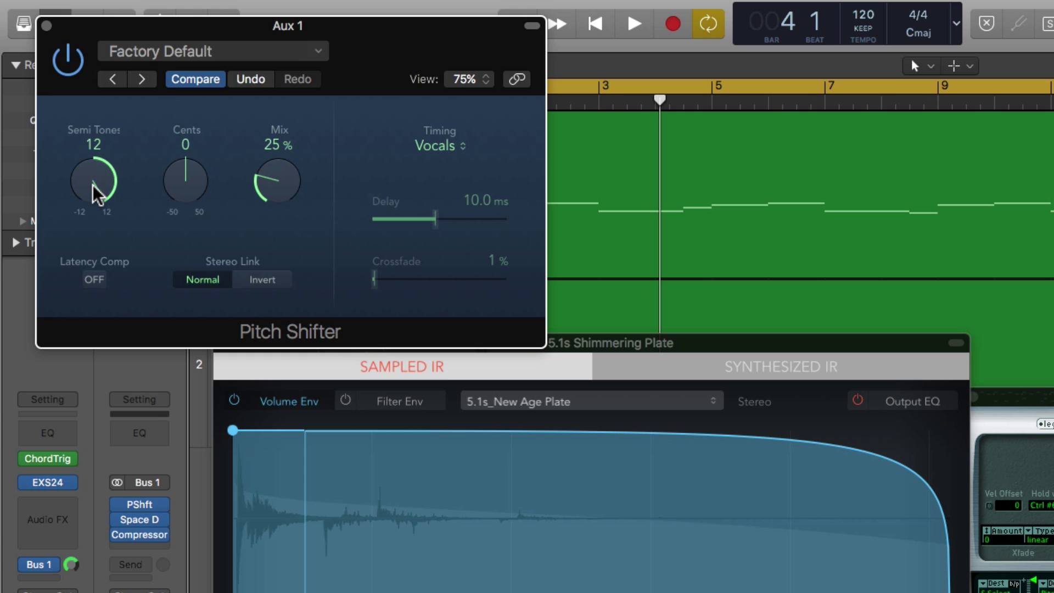
{"action": "left_click", "coordinate": [438, 147]}
{"action": "left_click", "coordinate": [472, 206]}
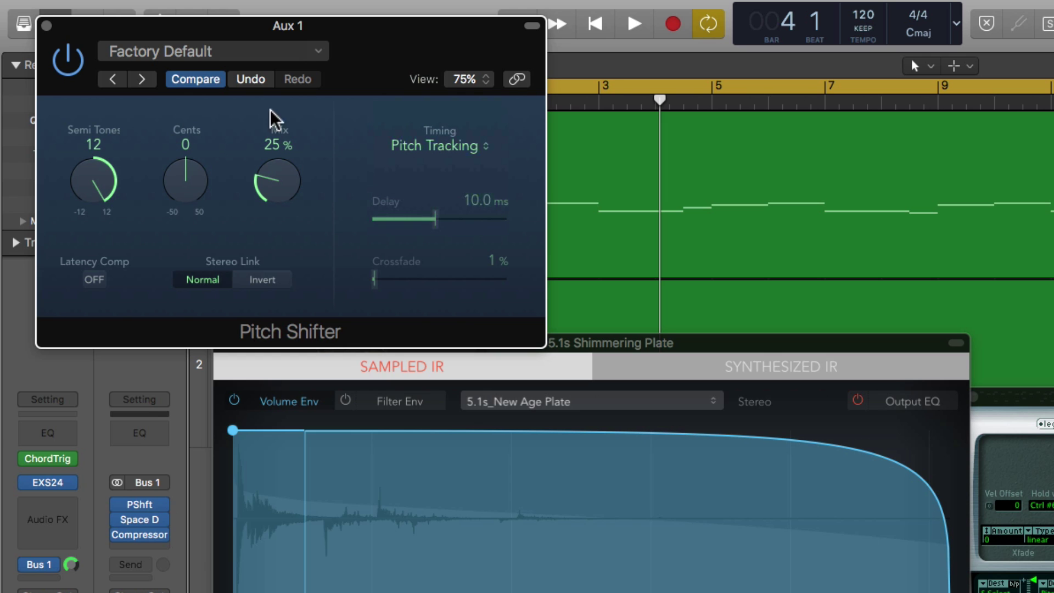
{"action": "left_click", "coordinate": [46, 26]}
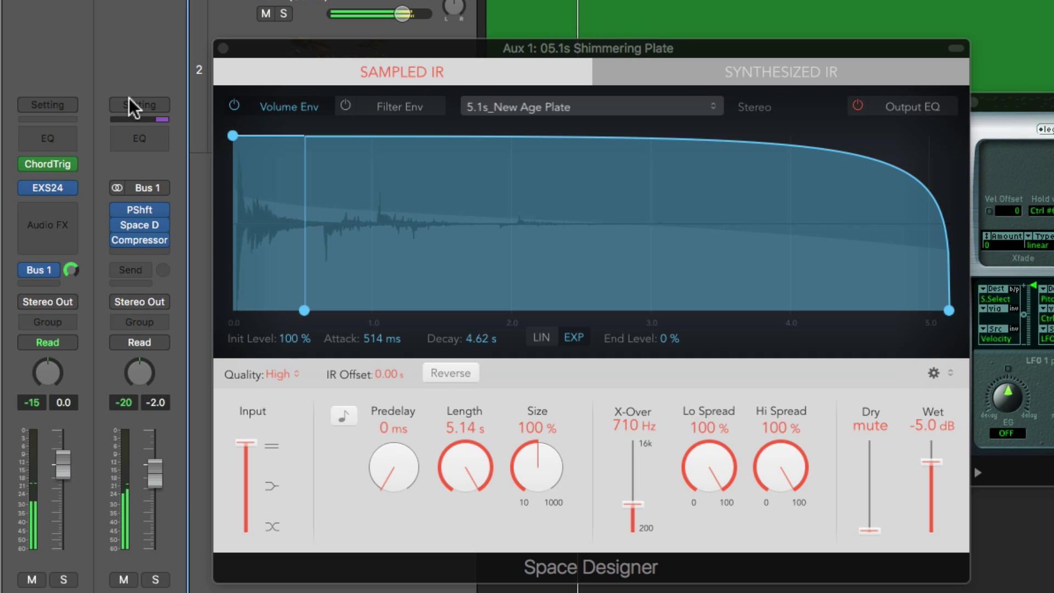
Step: Lower the Aux 1 compressor threshold to -42 dB and raise its ratio to 8.3:1
{"action": "mouse_move", "coordinate": [140, 237]}
{"action": "left_click", "coordinate": [223, 48]}
{"action": "left_click", "coordinate": [141, 239]}
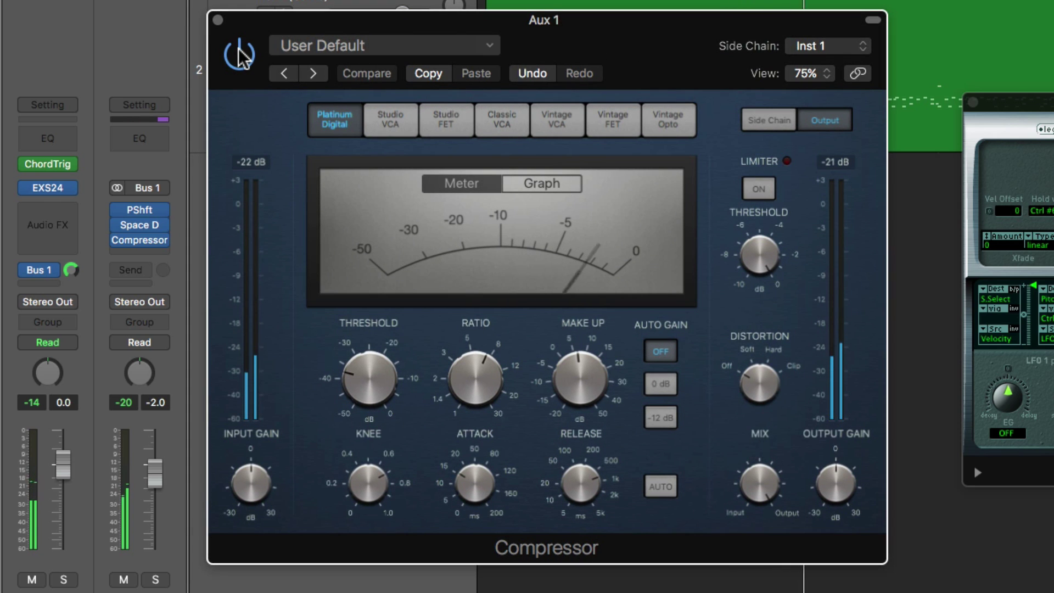
{"action": "left_click_drag", "start_coordinate": [376, 371], "coordinate": [425, 401]}
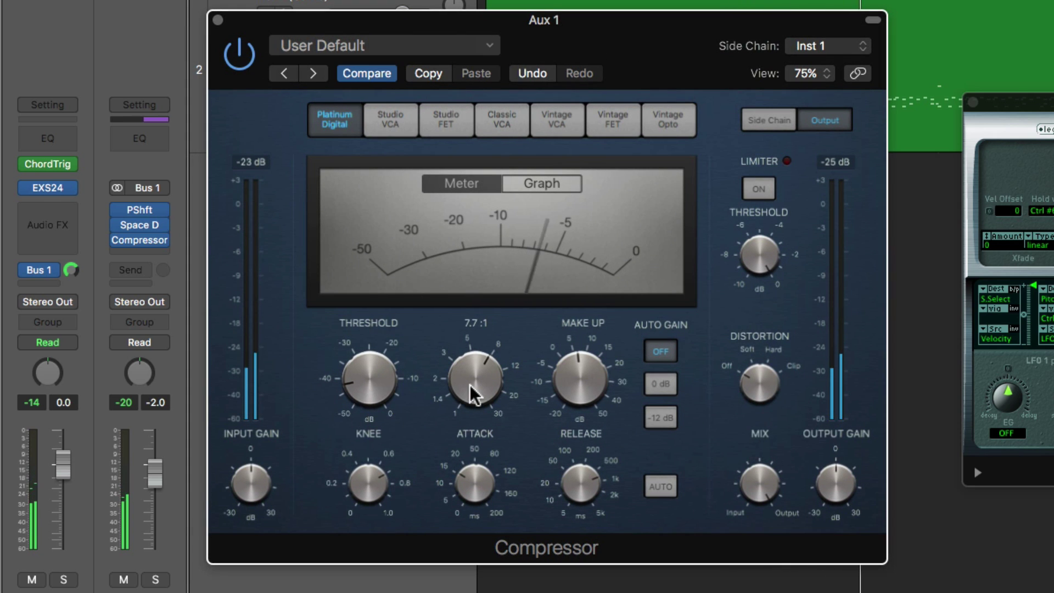
{"action": "left_click_drag", "start_coordinate": [470, 369], "coordinate": [470, 388]}
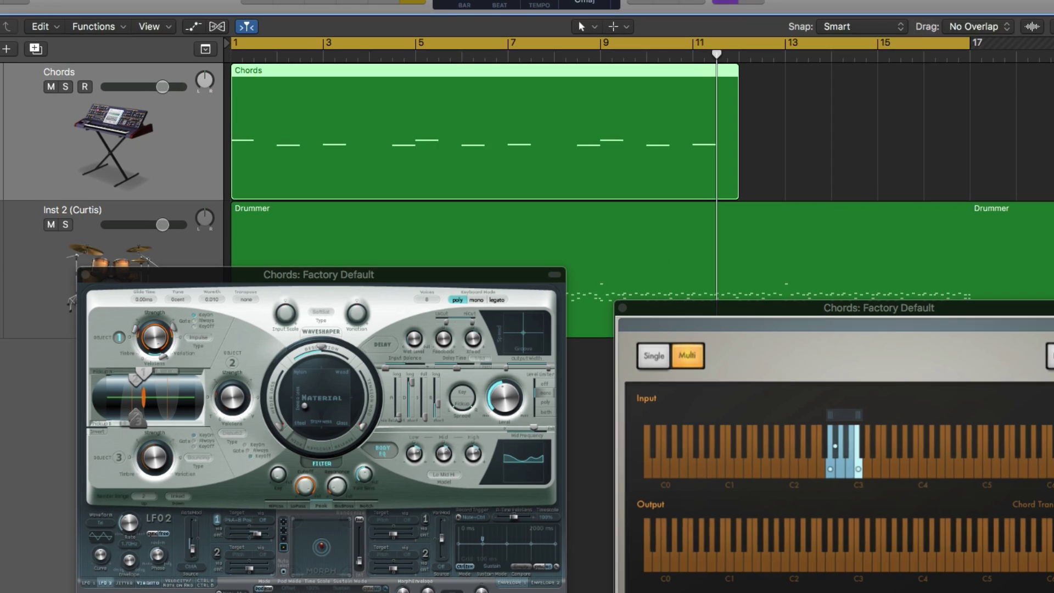
{"action": "left_click", "coordinate": [170, 586]}
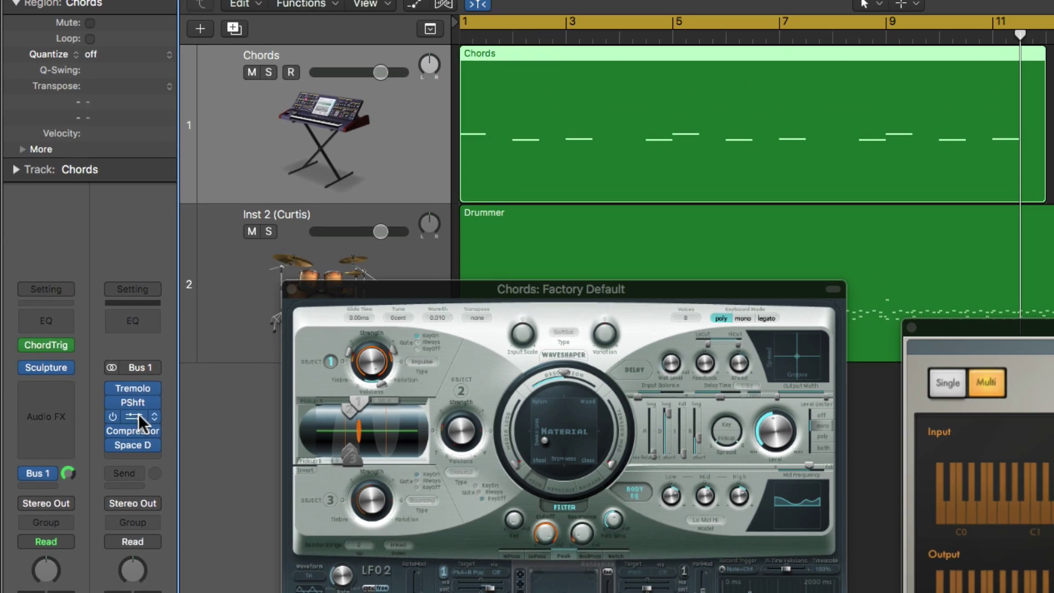
{"action": "left_click", "coordinate": [174, 130]}
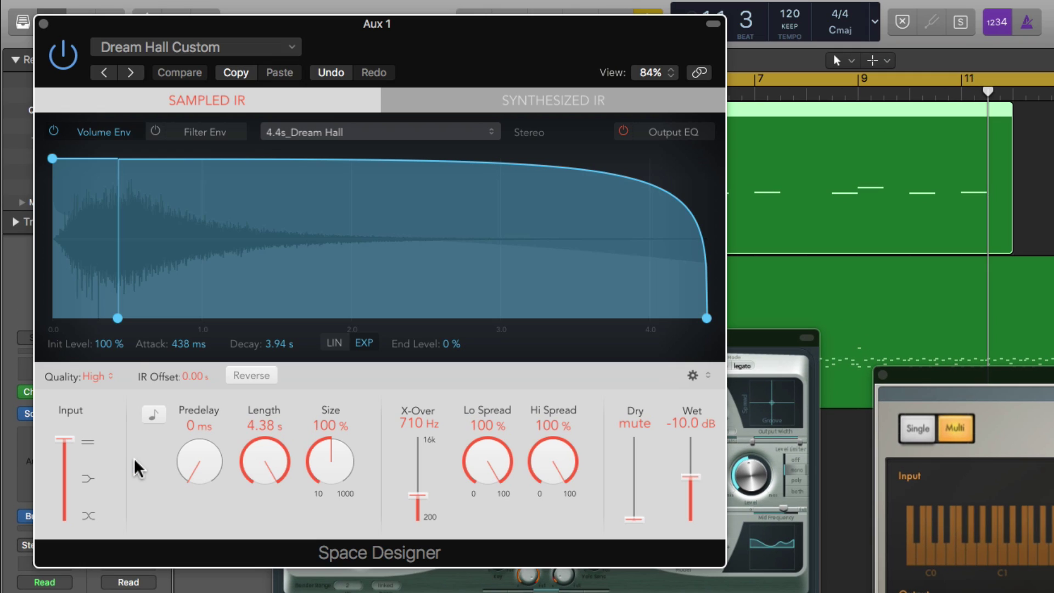
{"action": "left_click", "coordinate": [43, 23]}
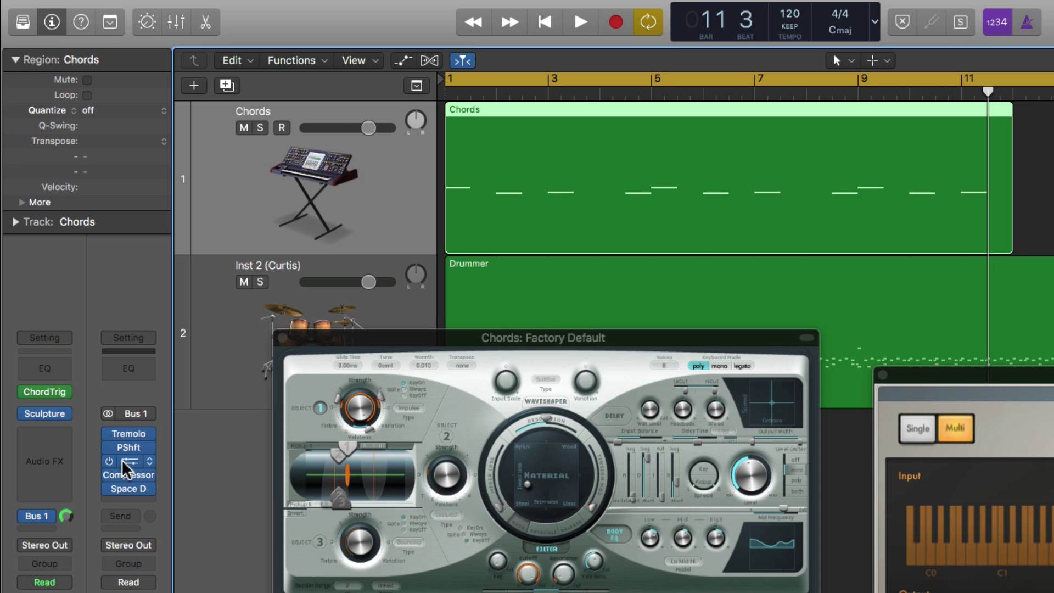
{"action": "left_click", "coordinate": [136, 490]}
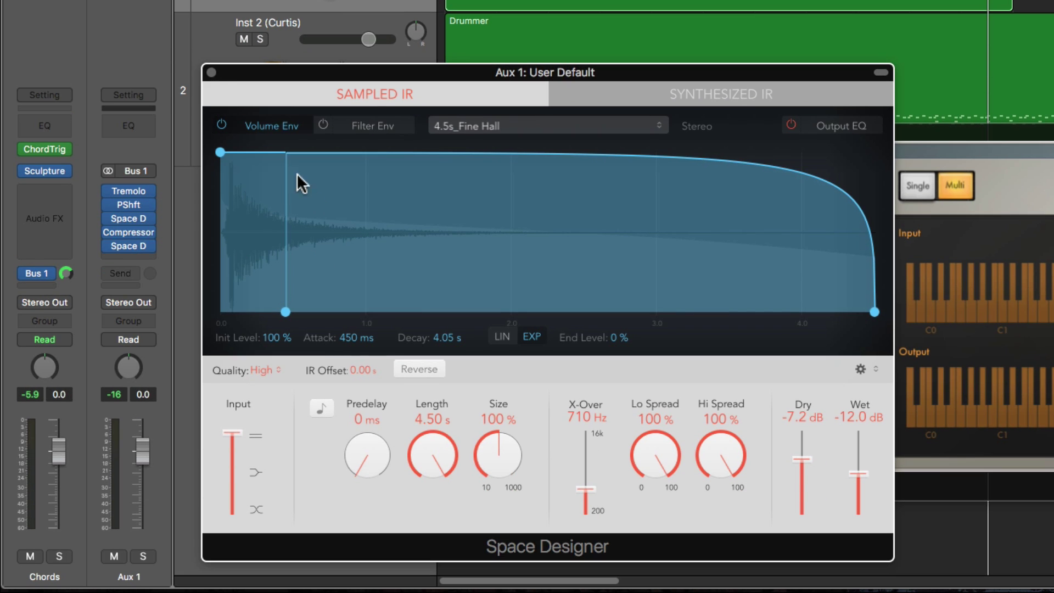
{"action": "left_click", "coordinate": [212, 72]}
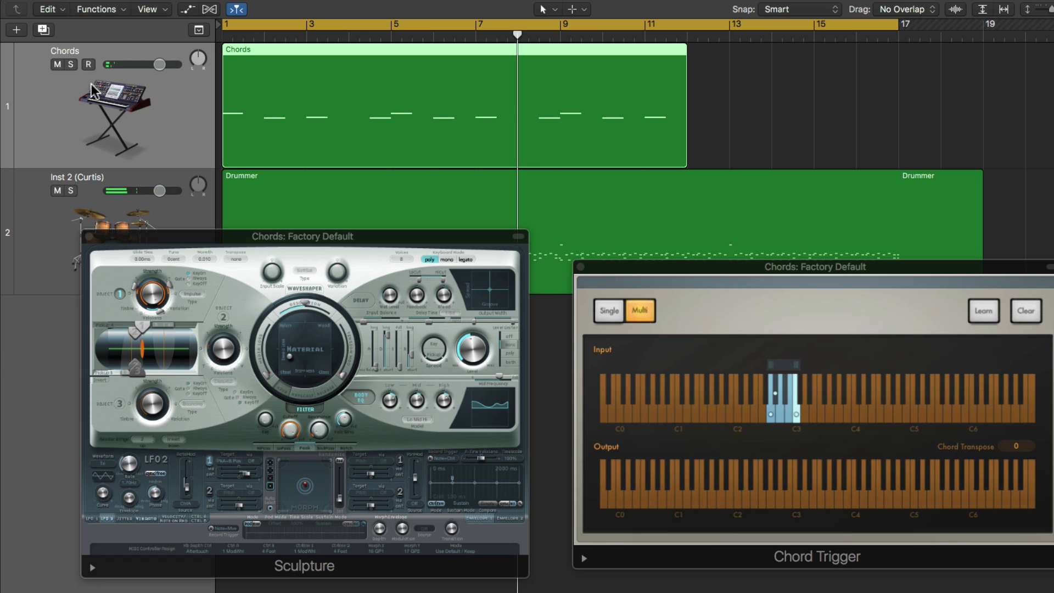
Step: Record-enable the Chords track
{"action": "left_click", "coordinate": [88, 64]}
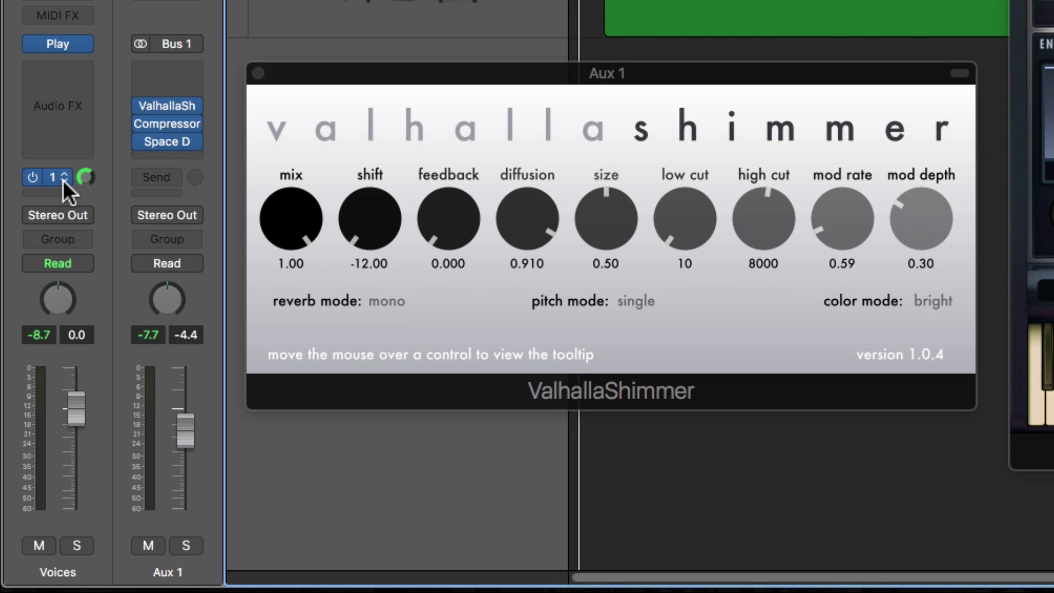
Step: Make the Voices Bus 1 send pre-fader and pull the Voices fader down to -∞
{"action": "left_click", "coordinate": [63, 179]}
{"action": "left_click", "coordinate": [83, 264]}
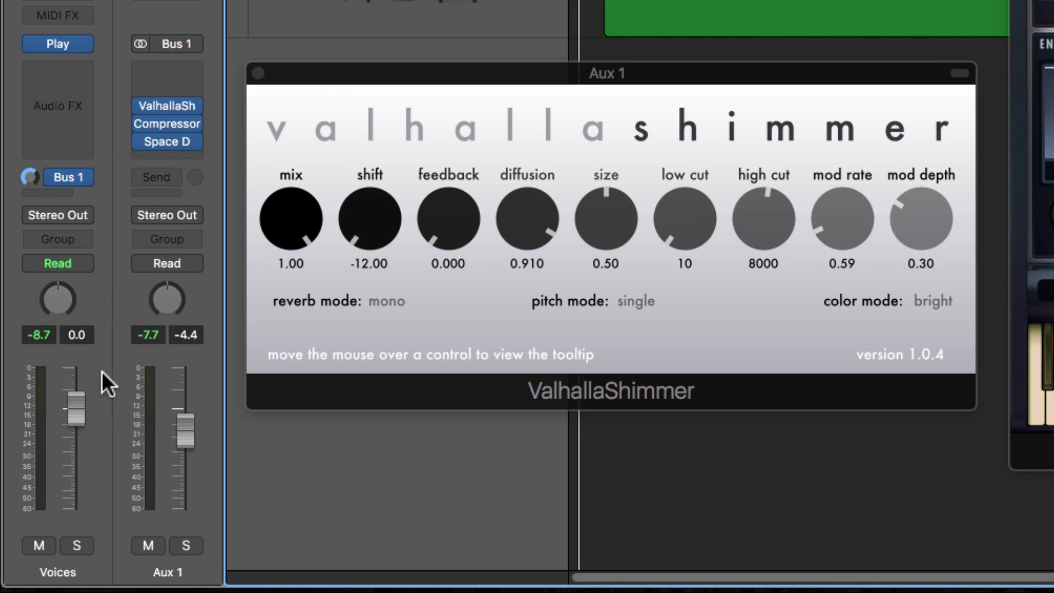
{"action": "left_click_drag", "start_coordinate": [77, 406], "coordinate": [80, 433]}
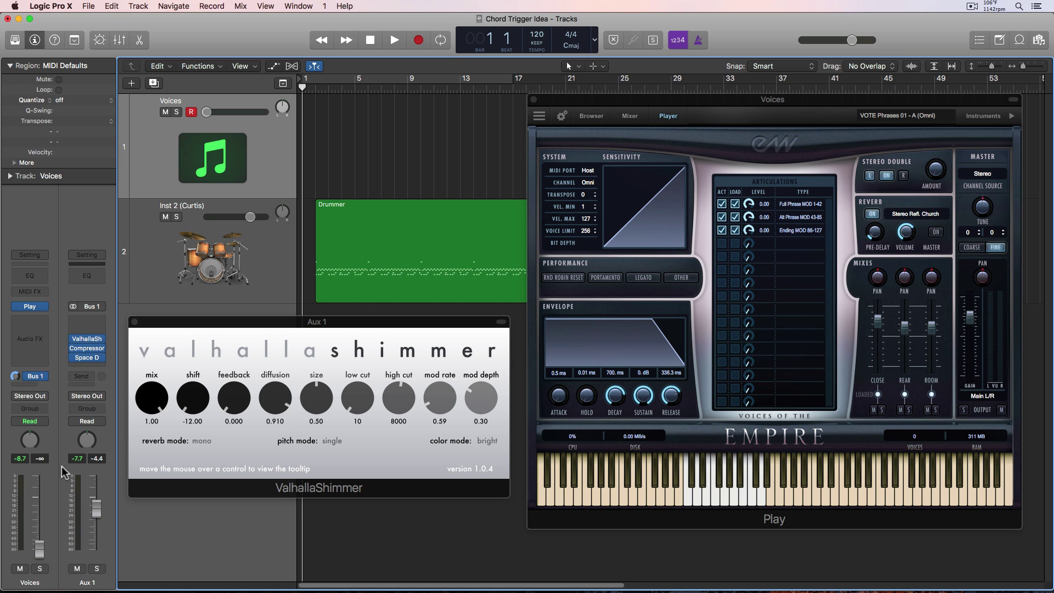
Step: Open Aux 1's Compressor plug-in, side-chained from Inst 1
{"action": "left_click", "coordinate": [87, 348]}
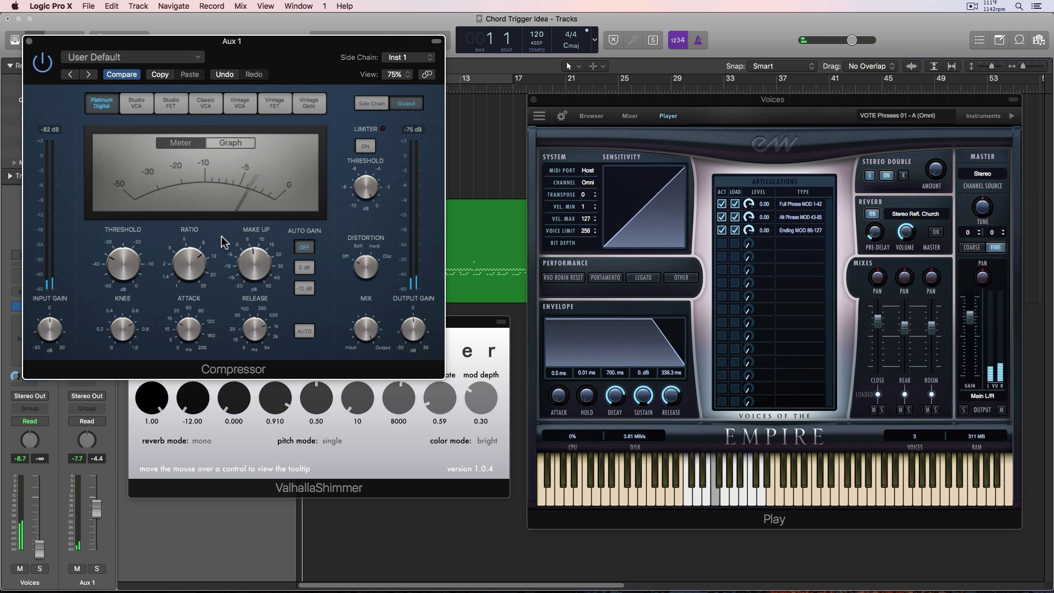